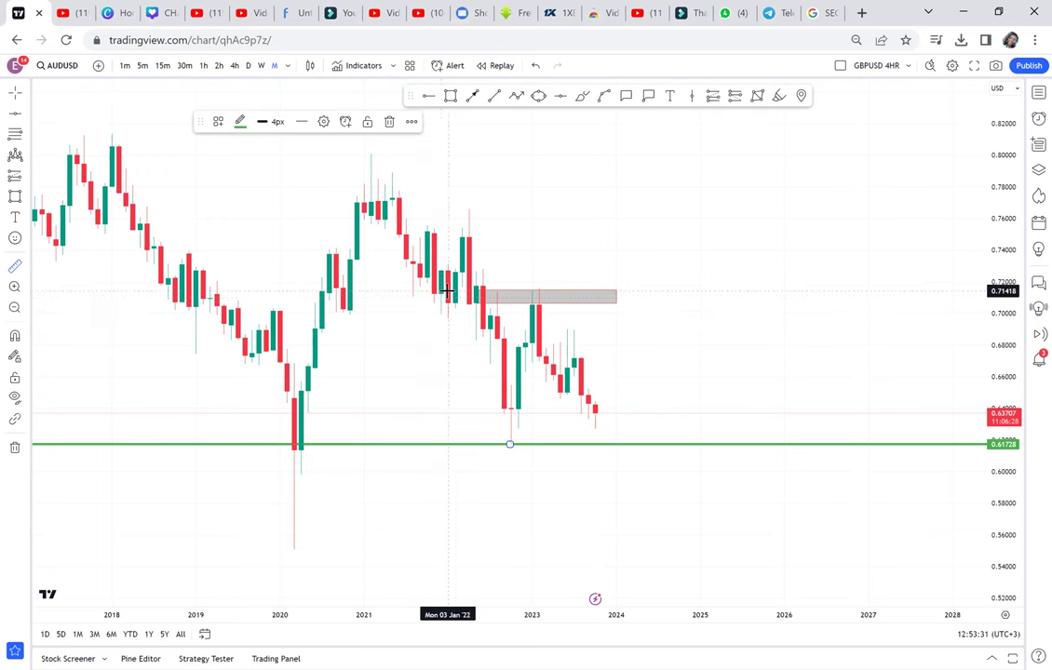
Finish measuring from the grey zone down to the green line and add a horizontal line midway at about 0.6661
left_click(641, 446)
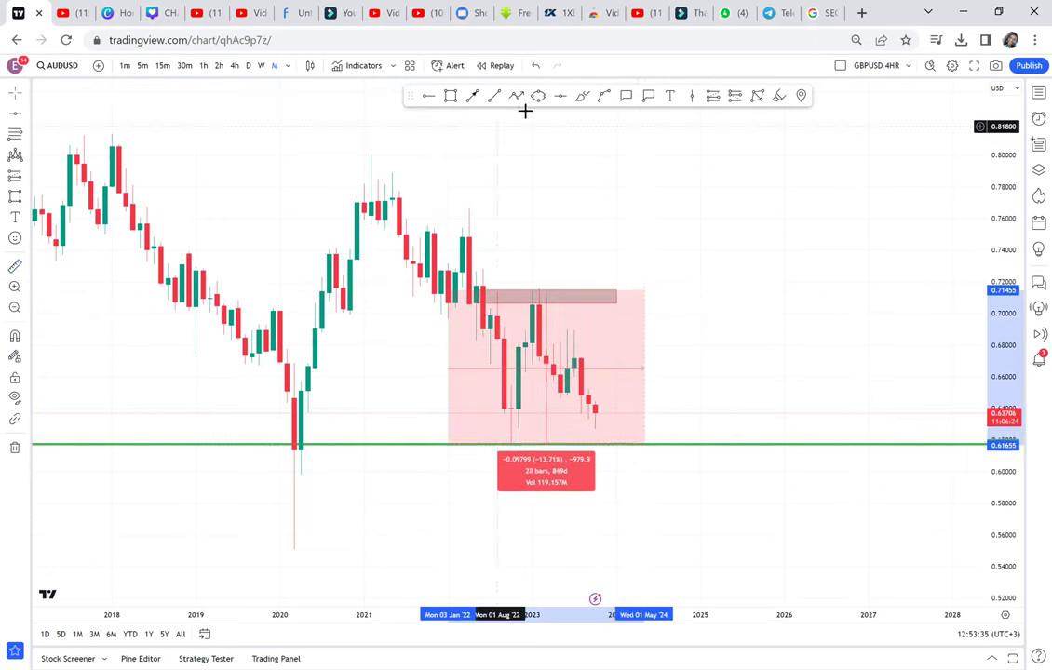
left_click(560, 97)
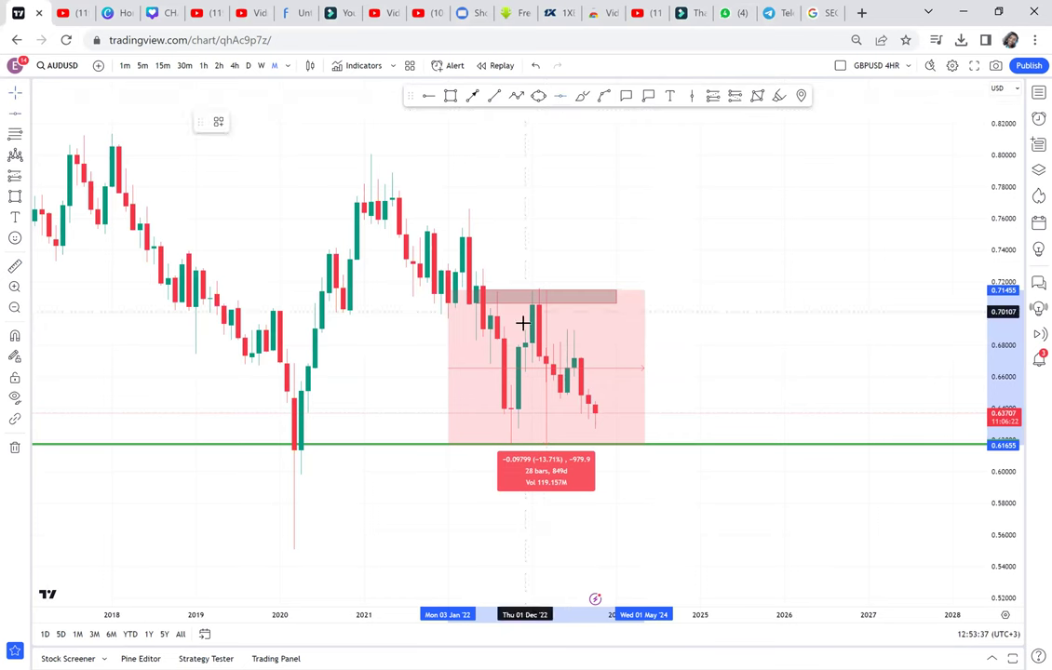
left_click(506, 368)
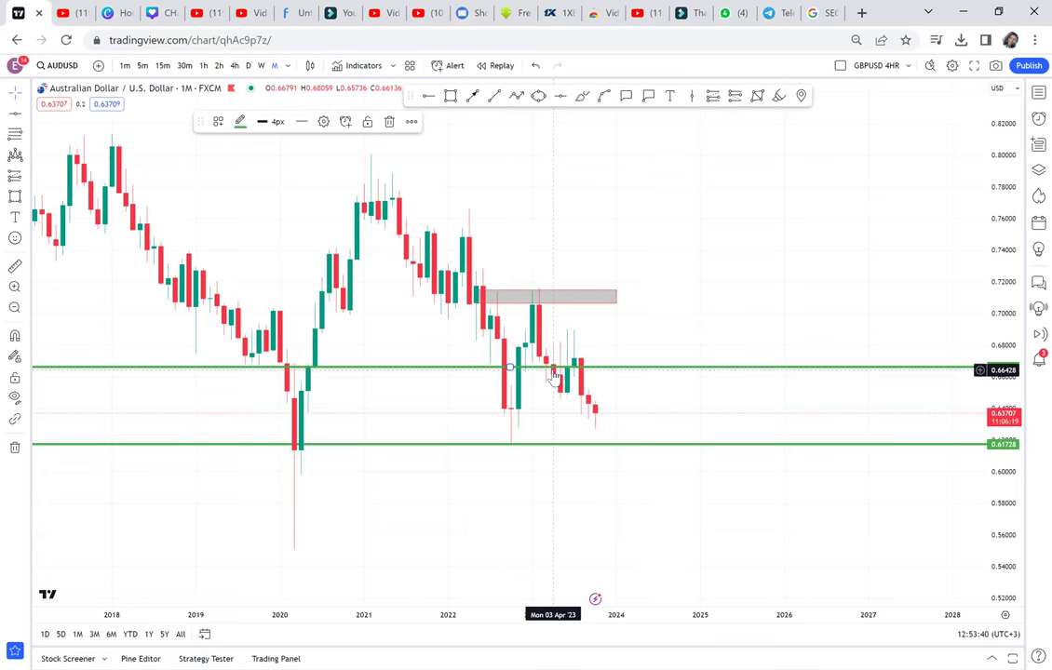
Recolour the lower horizontal line at 0.61728 red
left_click(567, 444)
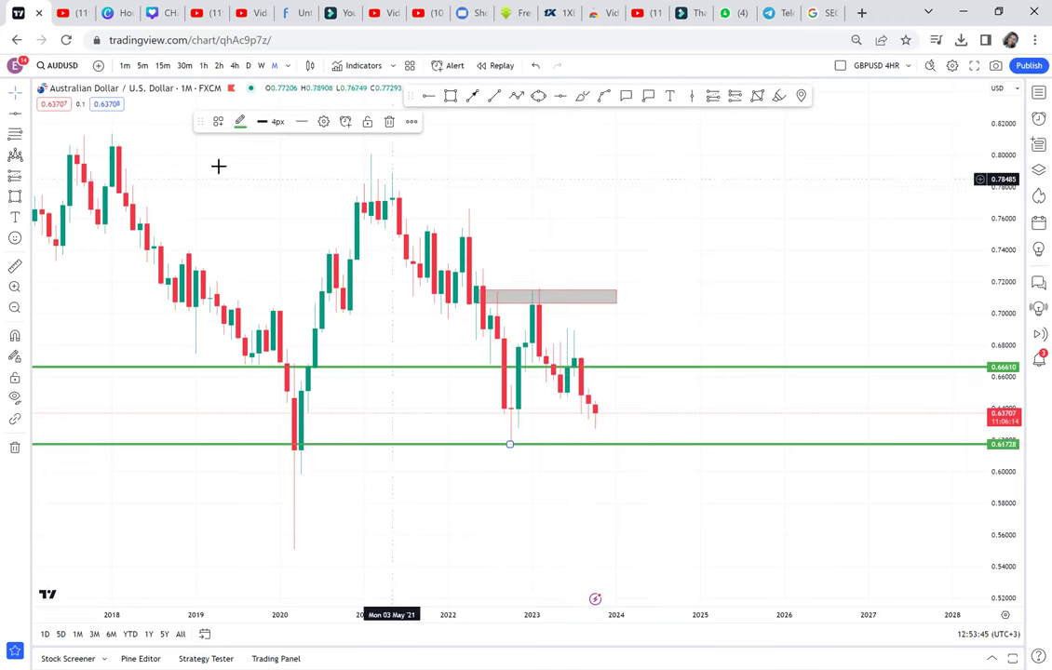
left_click(240, 122)
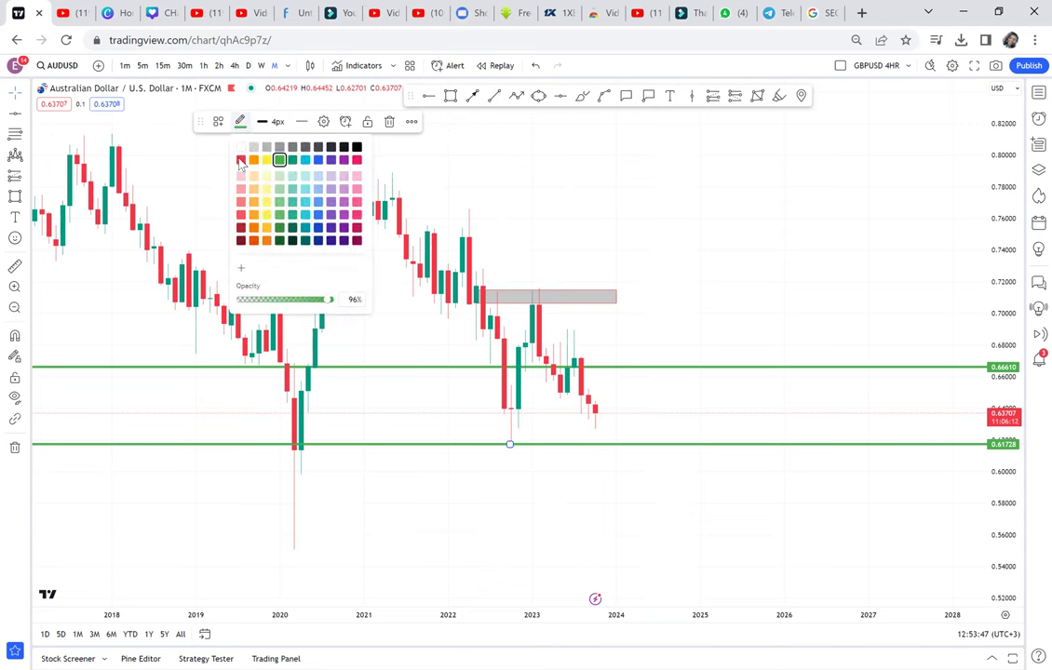
left_click(241, 160)
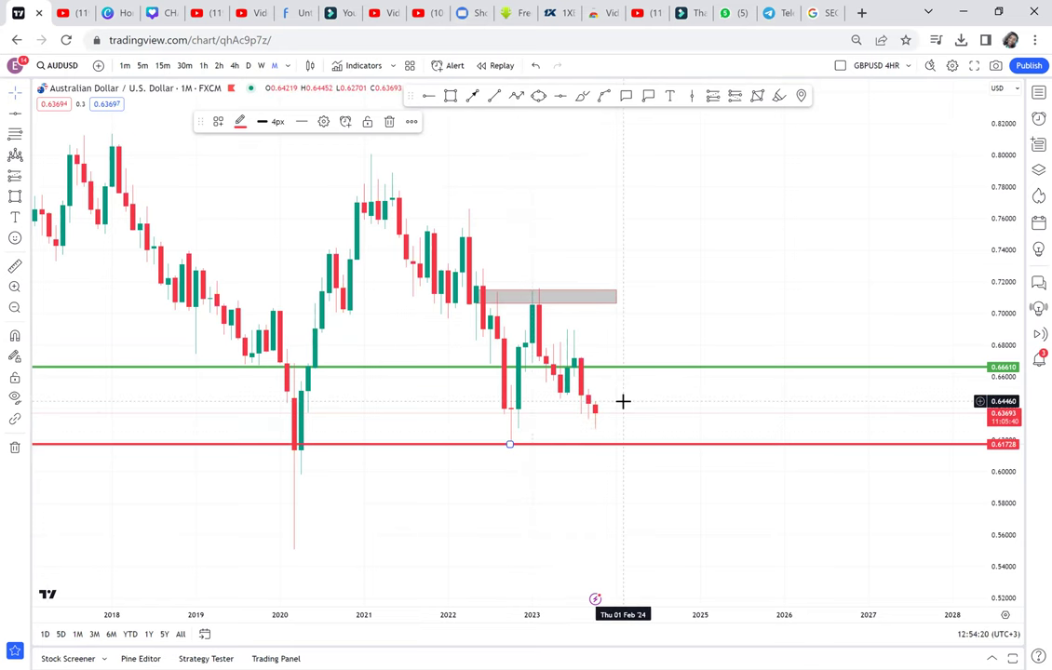
Draw a rectangle directly above the red line from about 0.6400 to 0.6175, spanning June 2022 to November 2024
left_click_drag(1001, 423, 906, 322)
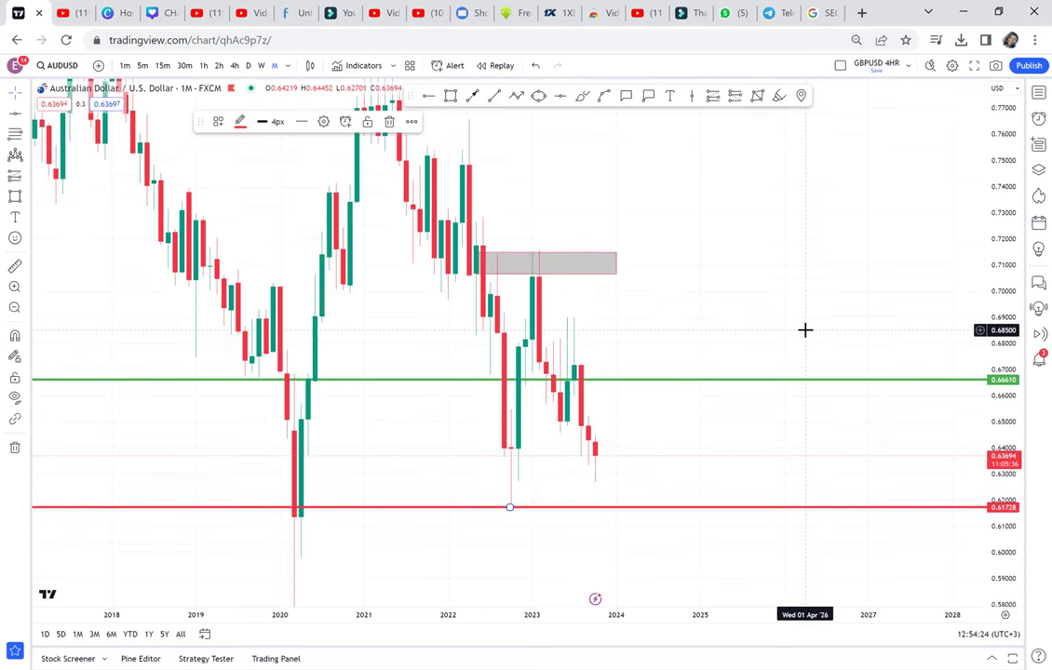
scroll(805, 329, "up", 1)
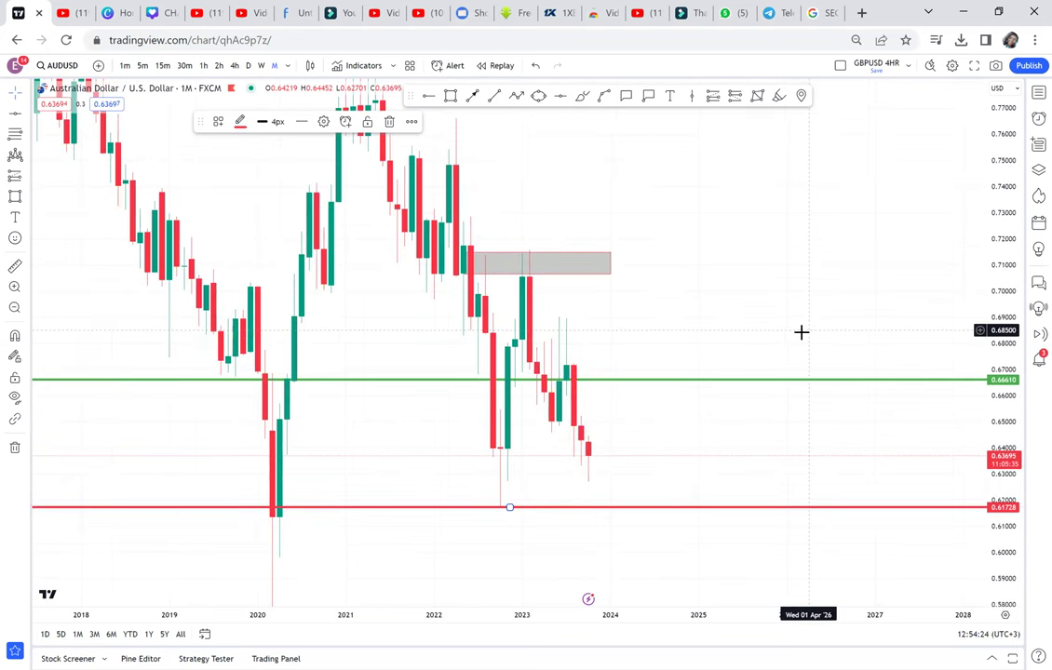
left_click(452, 96)
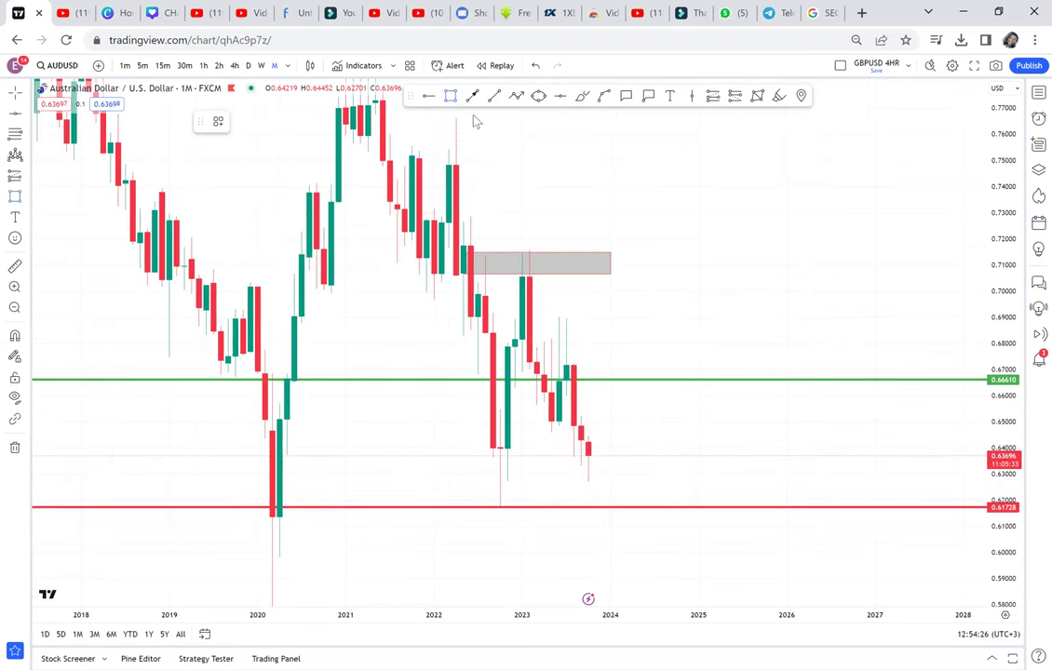
left_click(471, 448)
left_click(685, 506)
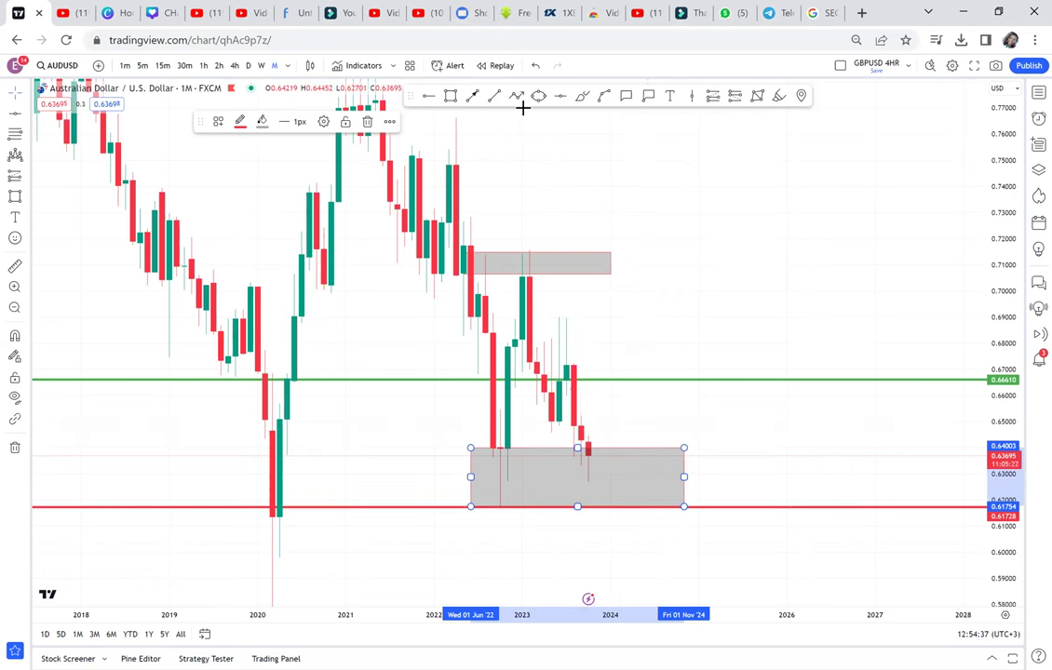
Add a text label from the saved POSSIBLE DOUBLE BOTTOM template and place it over the lower rectangle's right edge
left_click(669, 94)
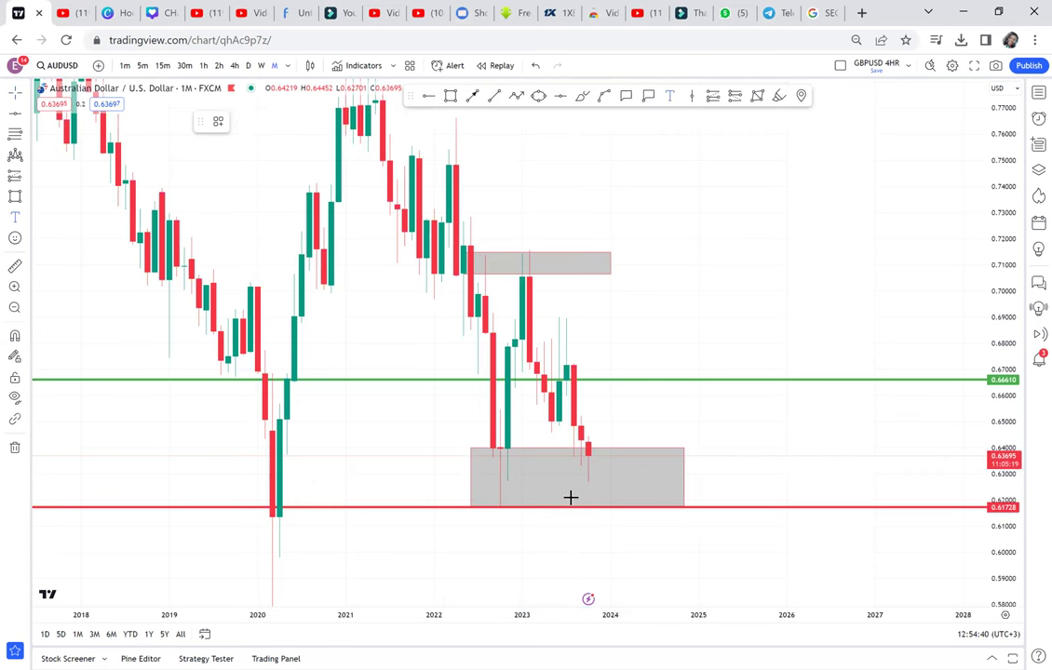
left_click(513, 483)
left_click(480, 512)
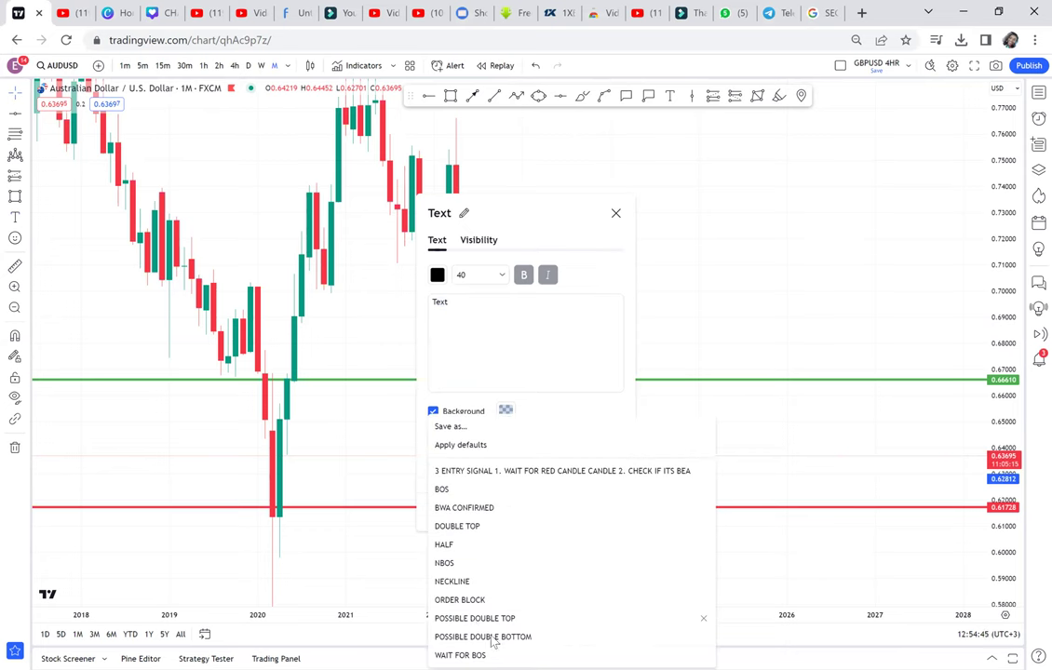
left_click(494, 639)
left_click(666, 468)
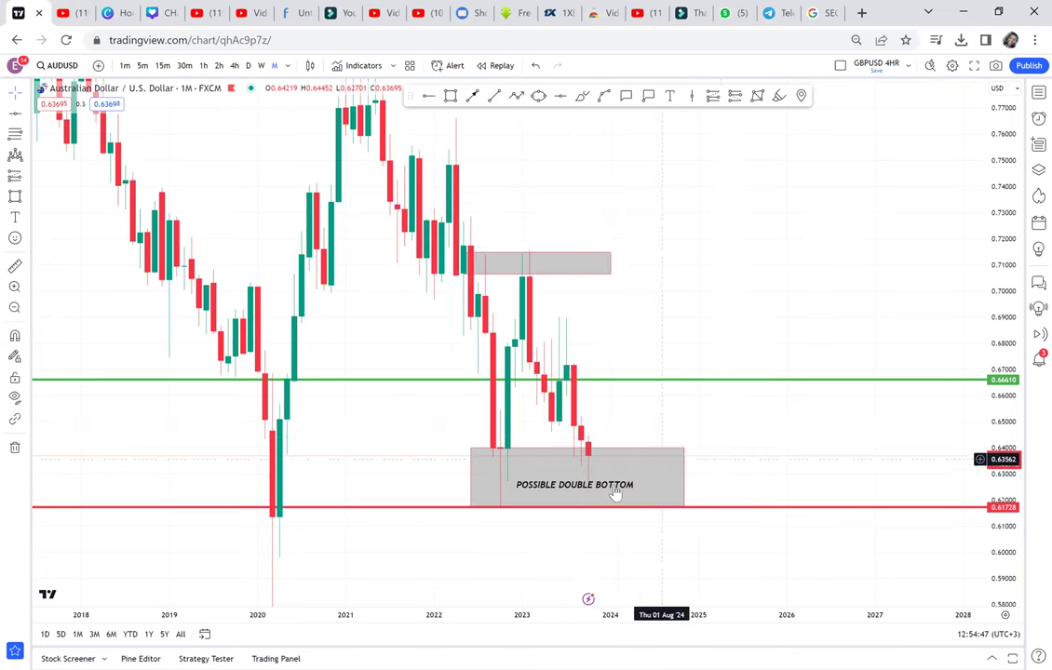
left_click_drag(615, 482, 734, 481)
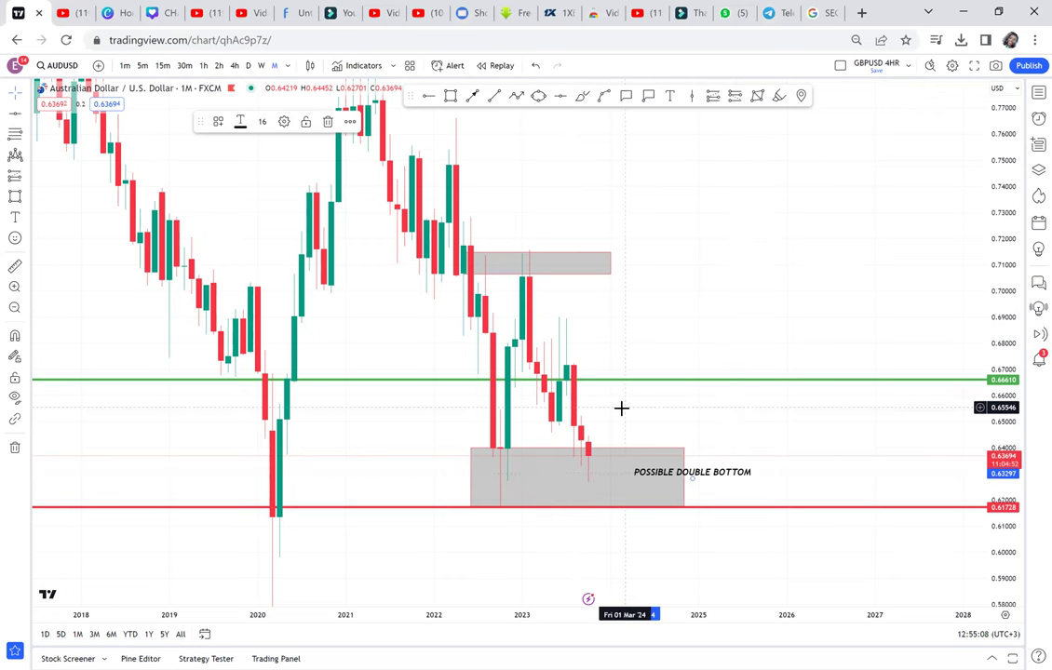
Measure the price move from the September 2022 low at the red line up to the upper grey zone, and clear the measurement
left_click(15, 266)
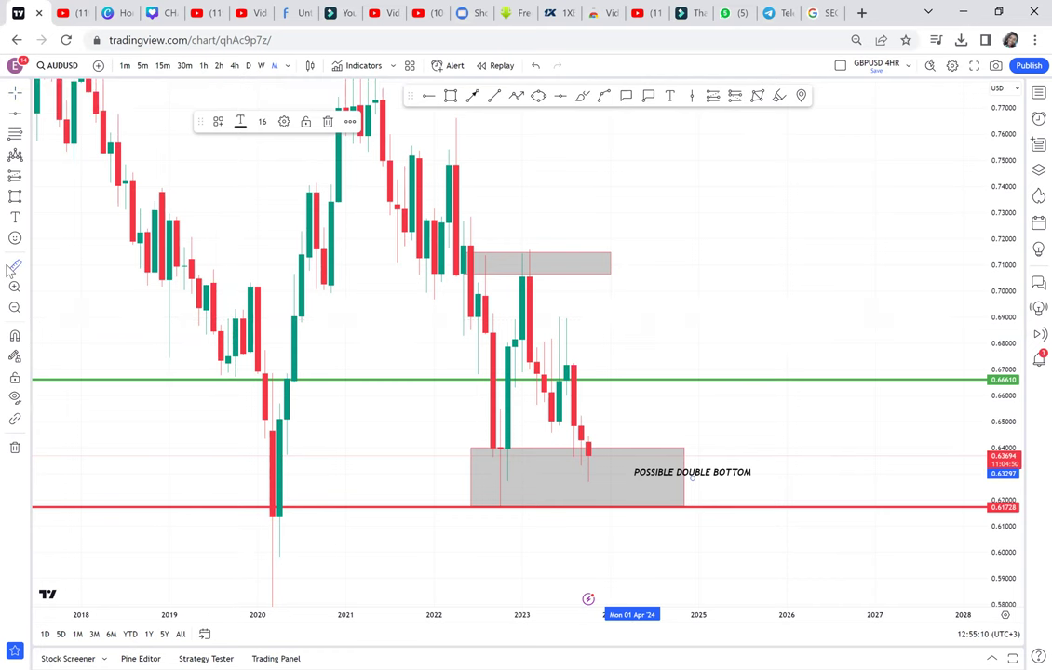
left_click(490, 506)
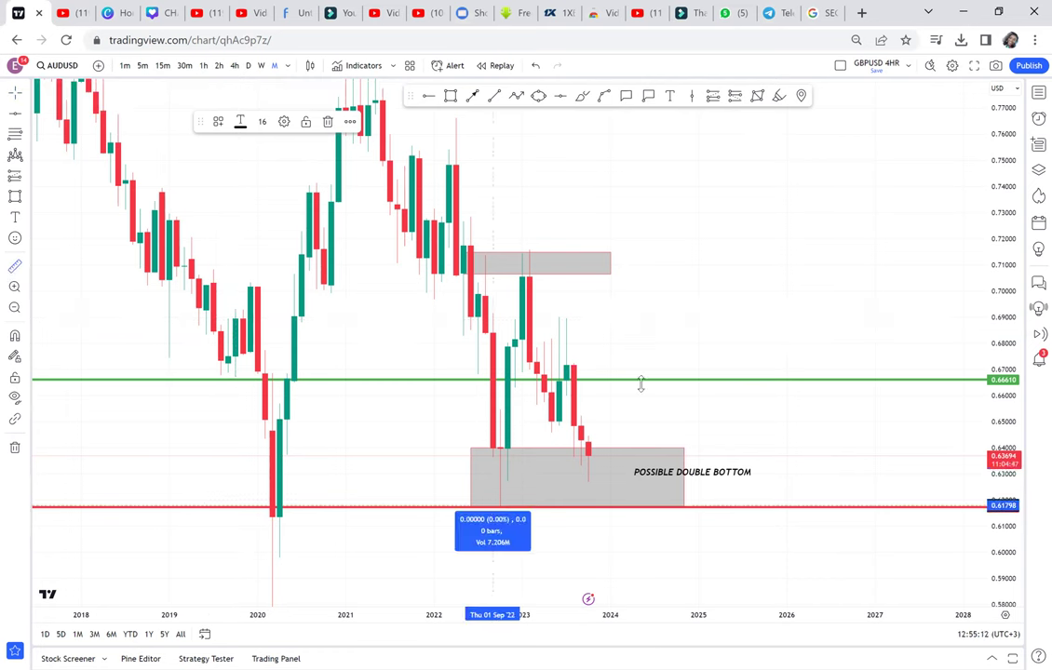
left_click(729, 272)
left_click(808, 248)
Place a black horizontal ray at about 0.6517, starting from the June 2023 candle
left_click_drag(867, 266, 845, 188)
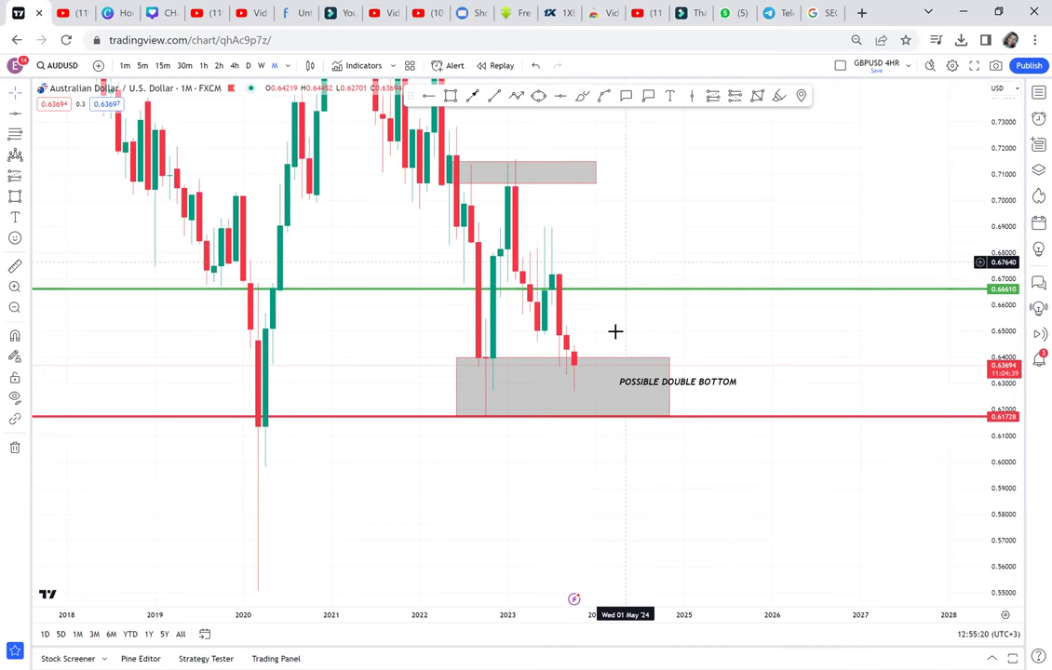
left_click_drag(605, 345, 594, 400)
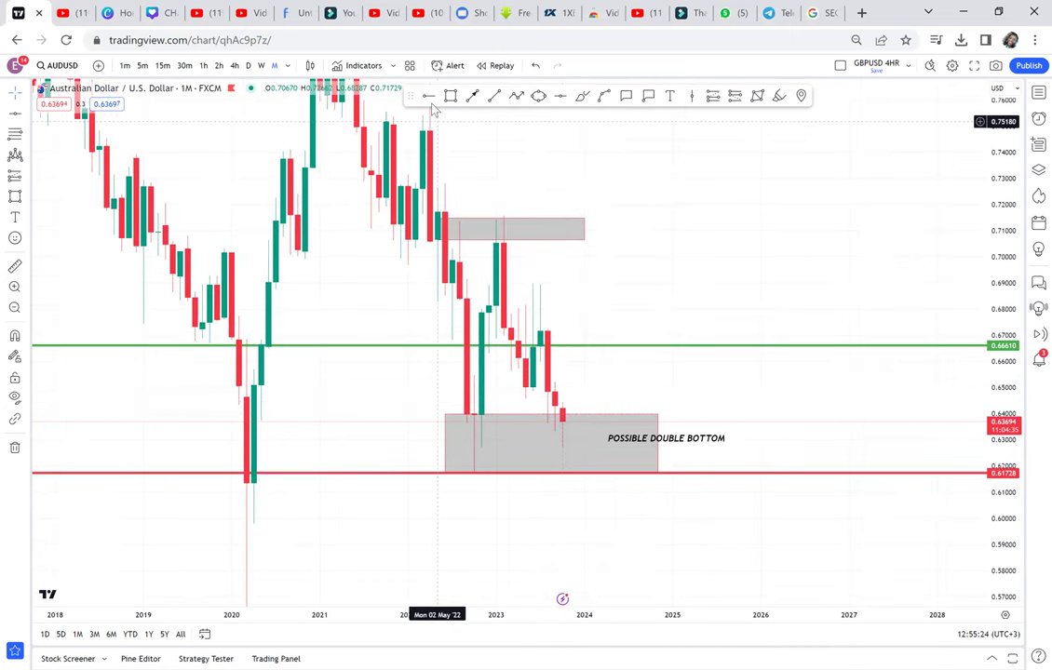
left_click(533, 382)
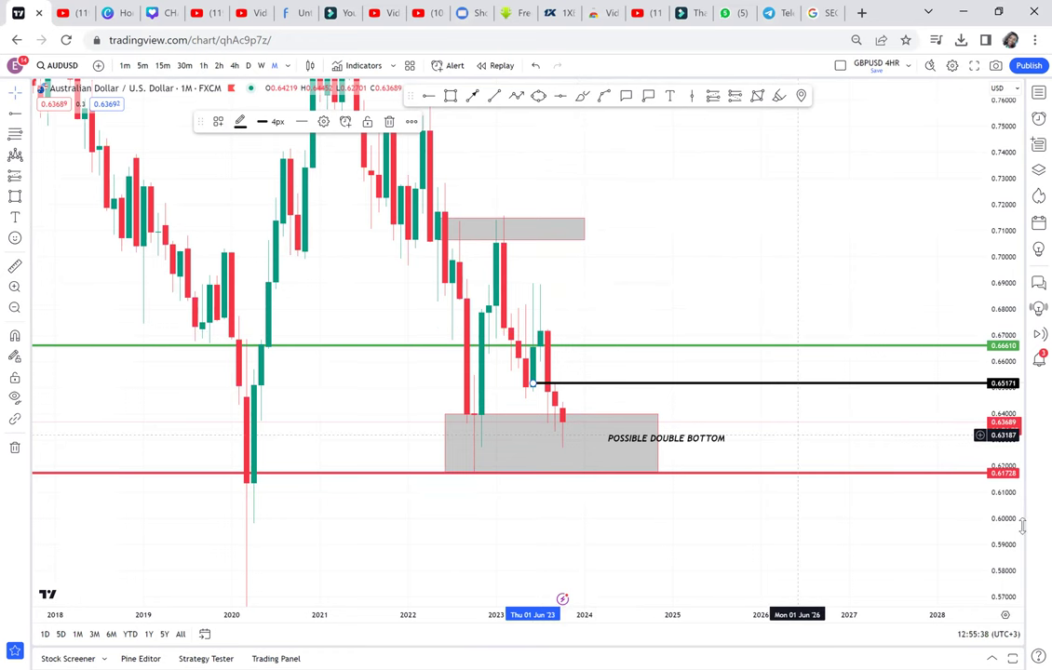
Measure the price distance from about 0.6433 down to the latest candle's low inside the lower rectangle
left_click_drag(1011, 531, 988, 371)
left_click(797, 502)
left_click_drag(798, 500, 758, 362)
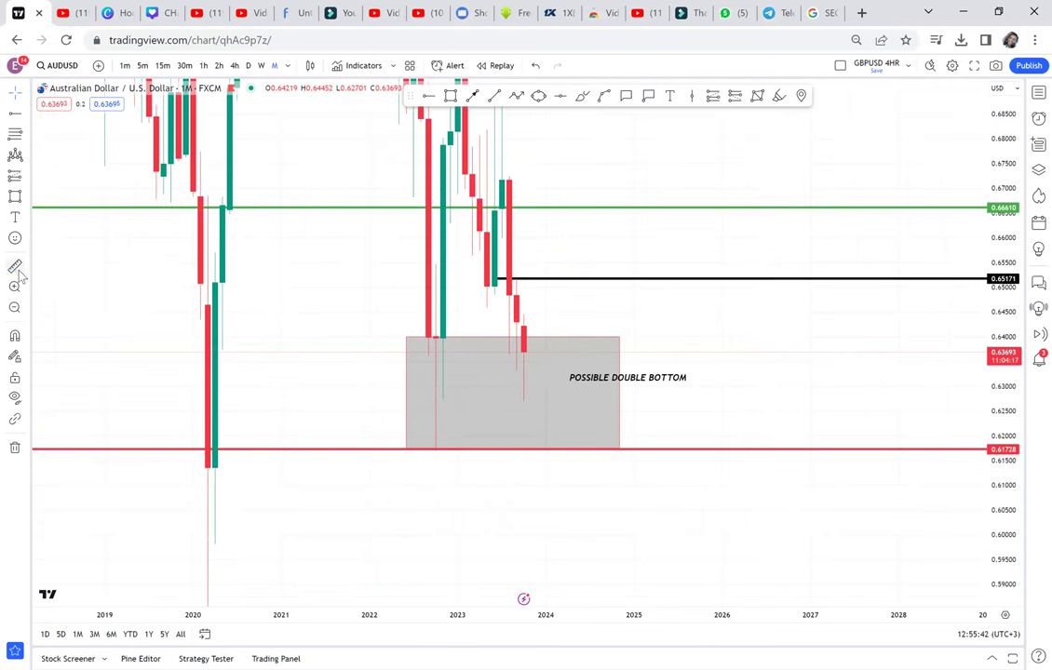
left_click(16, 270)
left_click(500, 320)
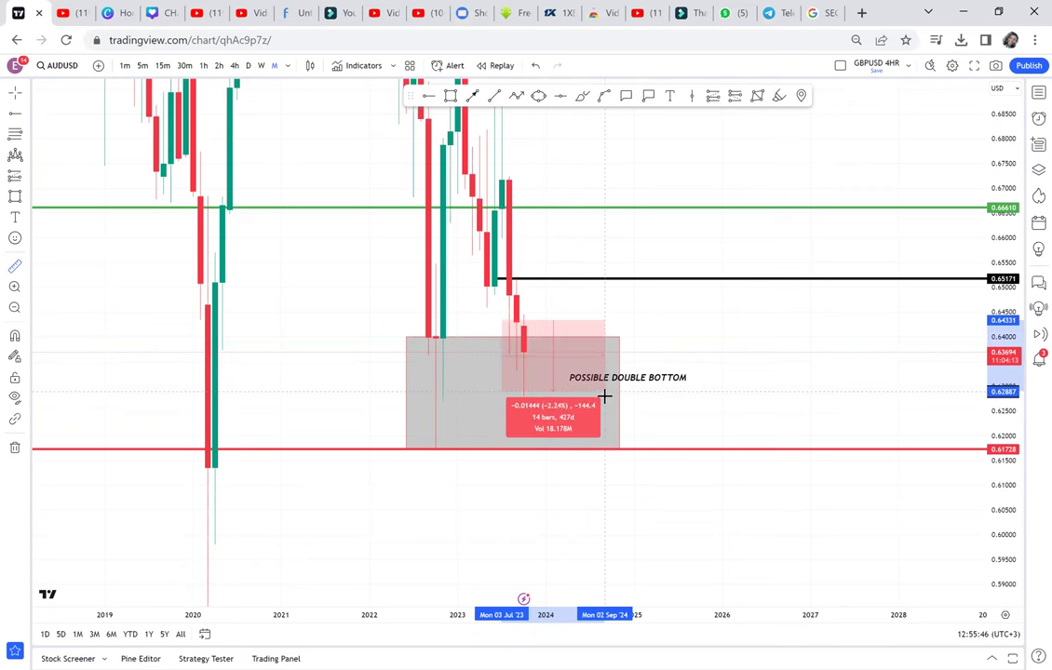
left_click(605, 403)
left_click_drag(713, 405, 804, 455)
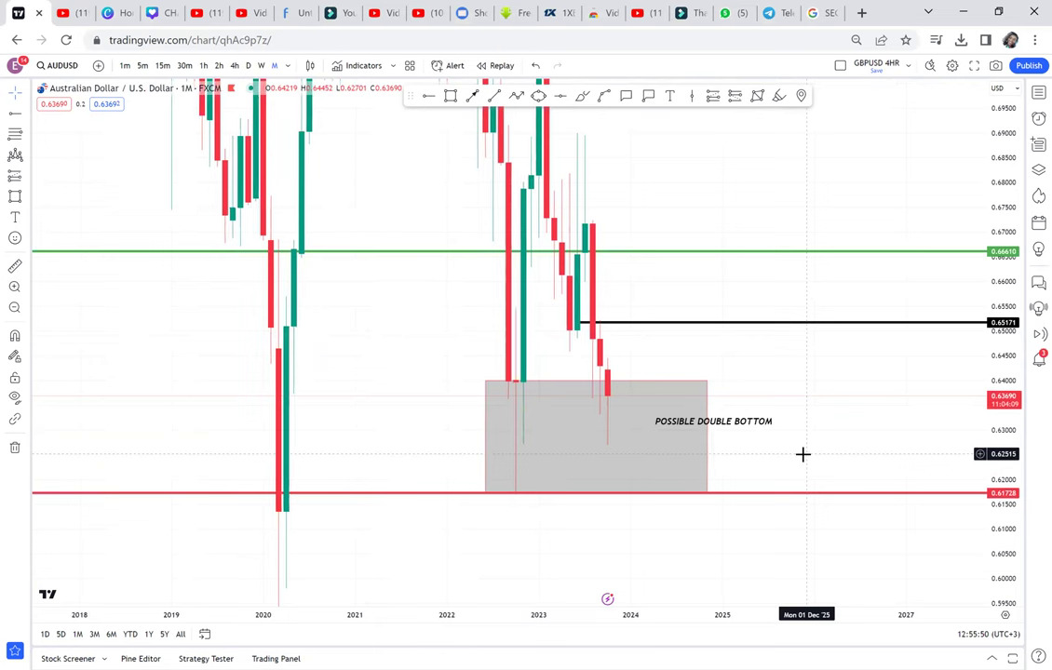
Delete the POSSIBLE DOUBLE BOTTOM label and the black horizontal ray
left_click_drag(998, 262, 998, 272)
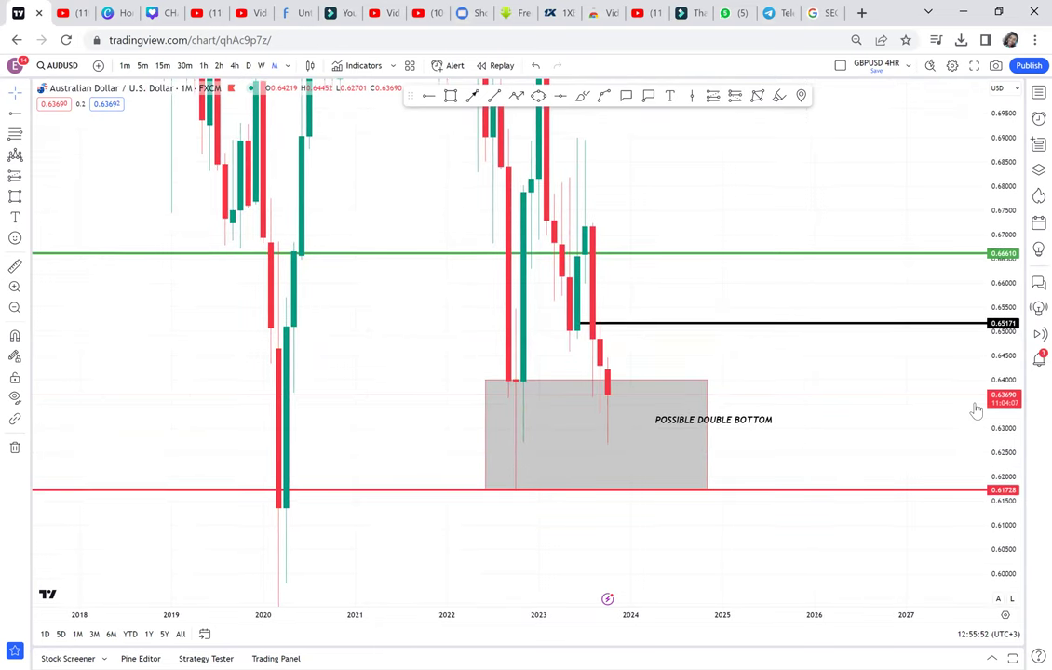
left_click_drag(824, 376, 815, 438)
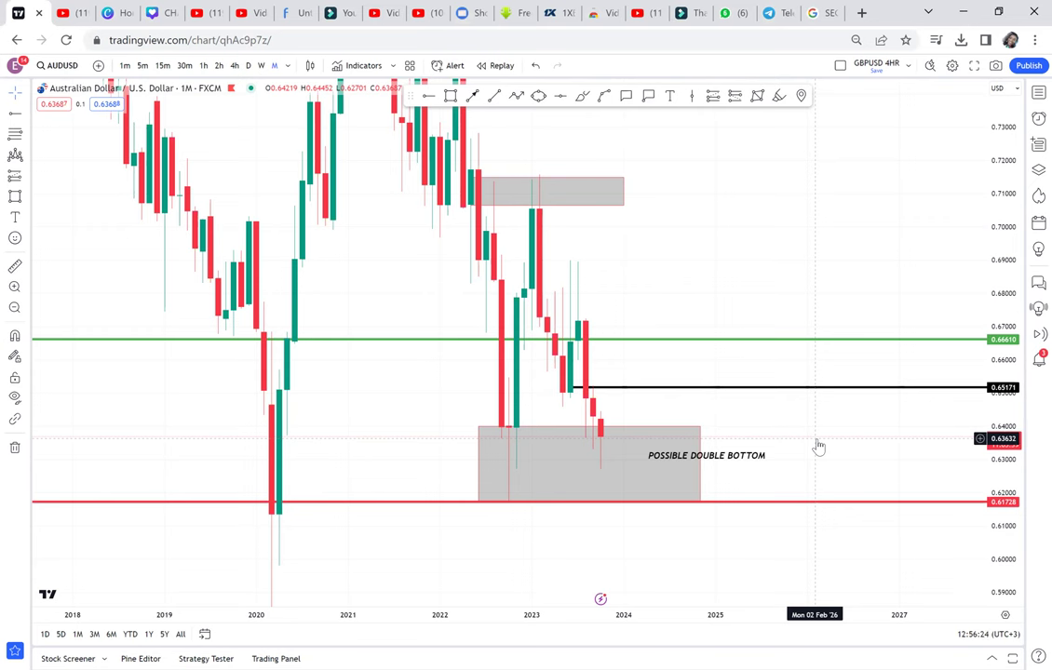
left_click(733, 457)
key("Delete")
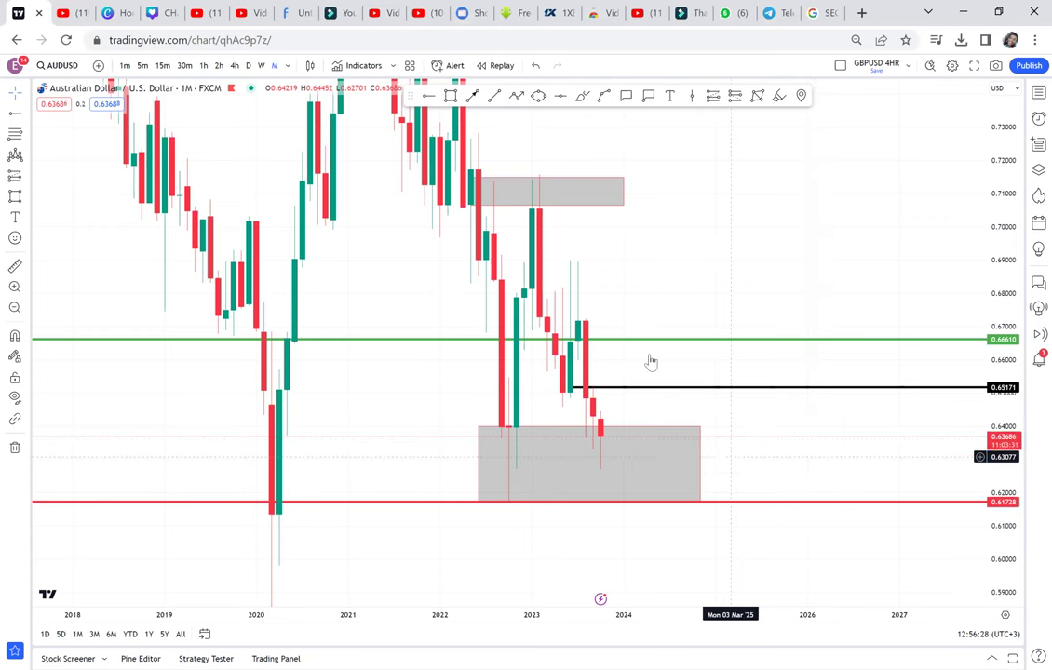
left_click(637, 389)
key("Delete")
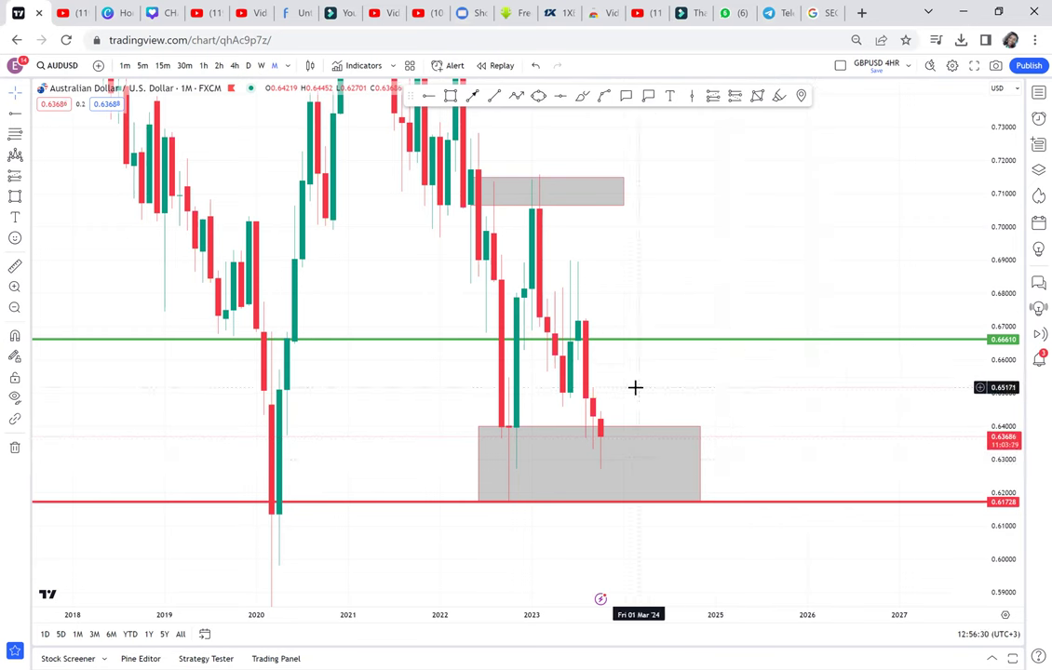
Draw a narrow rectangle beside the latest candle, from about 0.6372 to 0.6075, spanning November 2023 to February 2024
scroll(629, 388, "up", 2)
left_click_drag(621, 388, 587, 395)
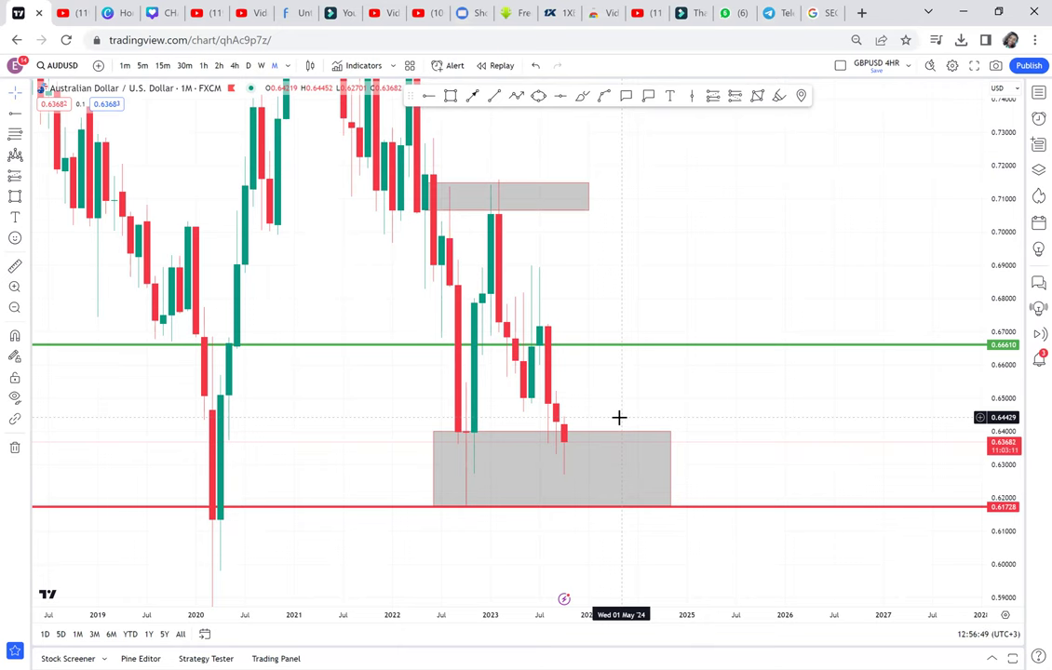
left_click_drag(777, 435, 811, 374)
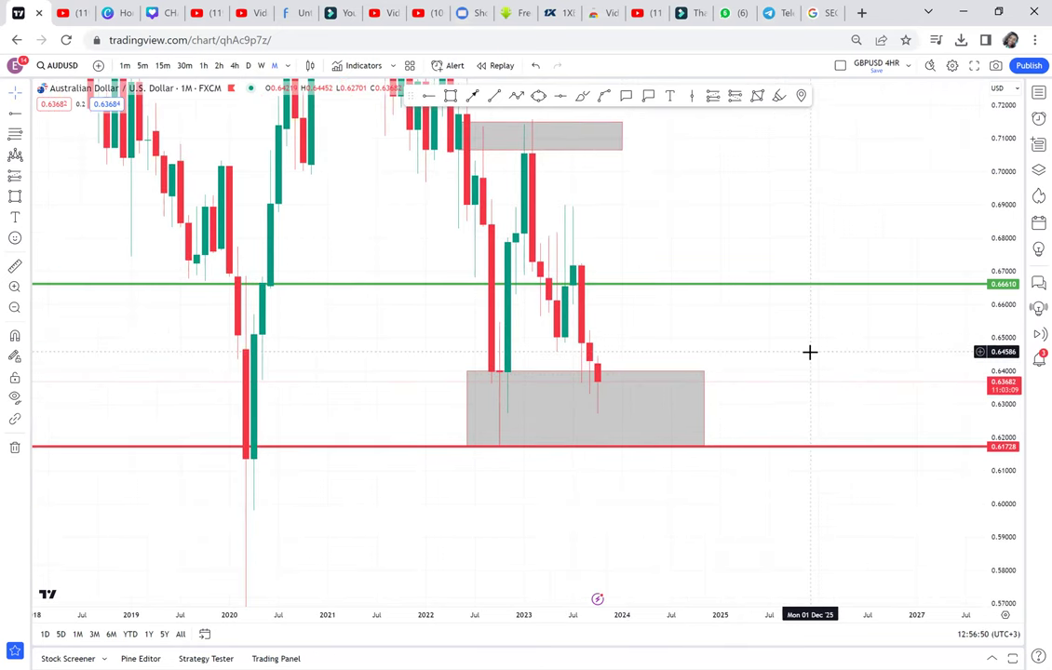
left_click(450, 95)
left_click(607, 380)
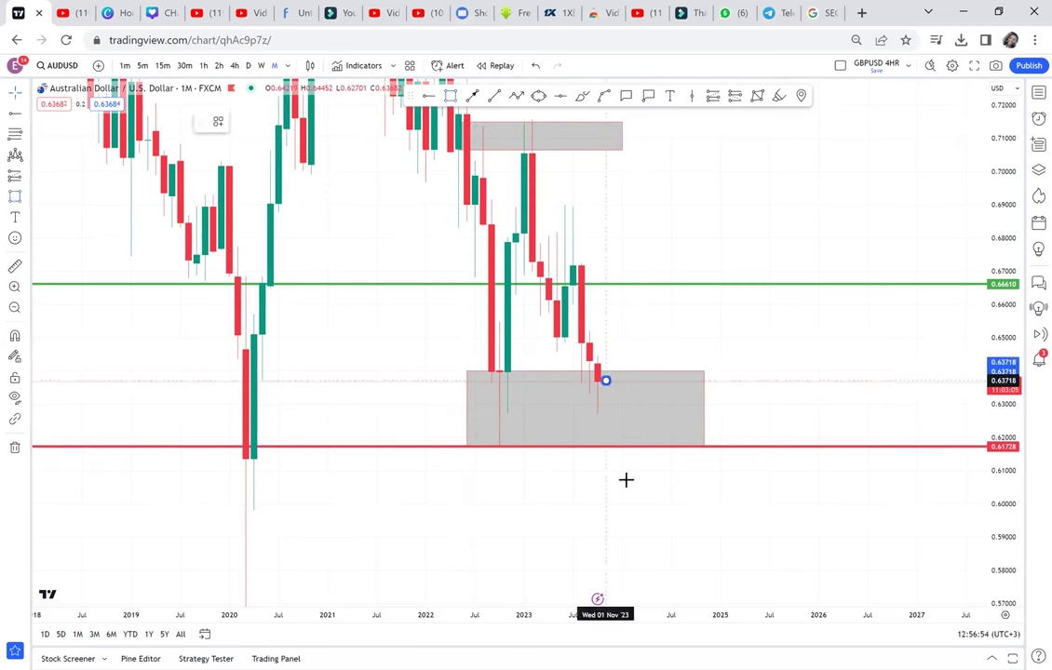
left_click(629, 478)
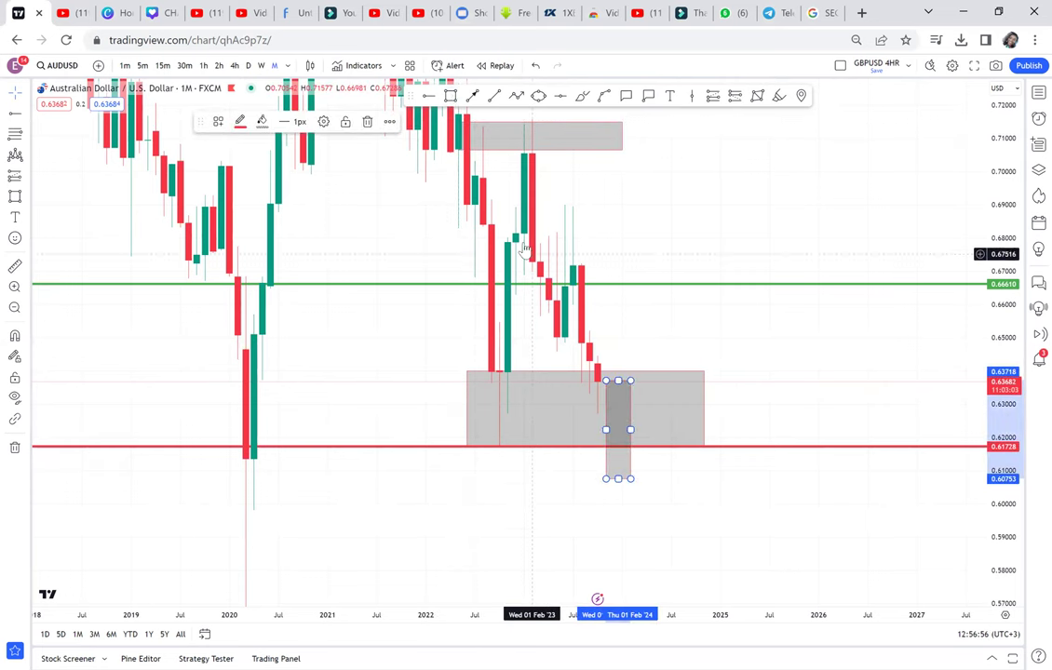
Draw a tall rectangle from the upper grey zone at about 0.7144 down to the red line, spanning October 2022 to February 2023
left_click(451, 96)
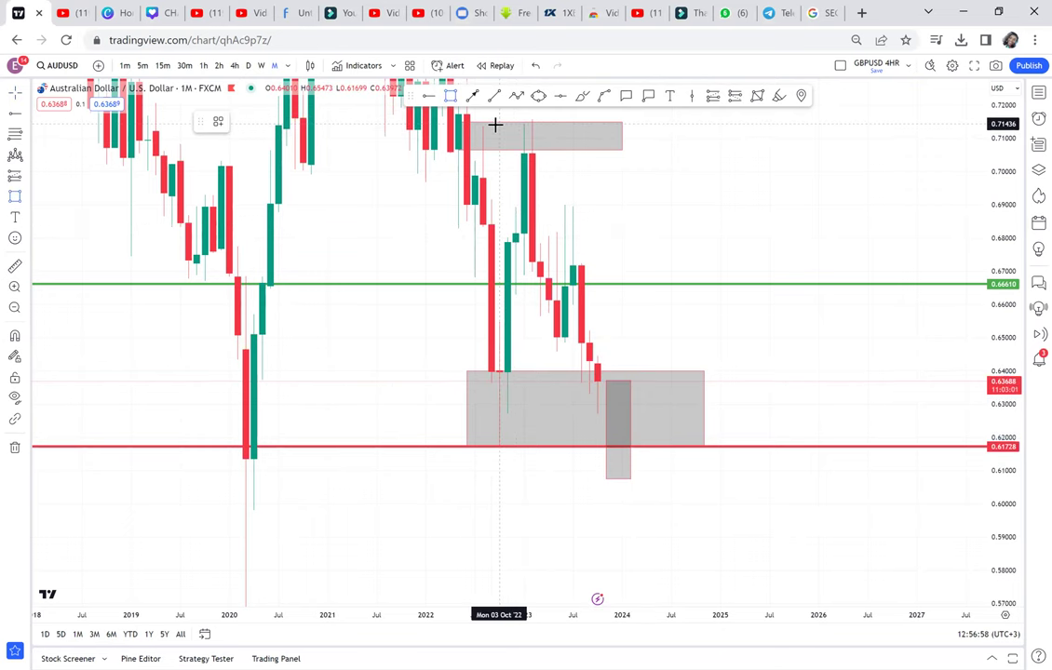
left_click(495, 124)
left_click(531, 446)
Move the tall rectangle below the red line so its top edge meets the line at about 0.6176
left_click_drag(541, 508, 573, 334)
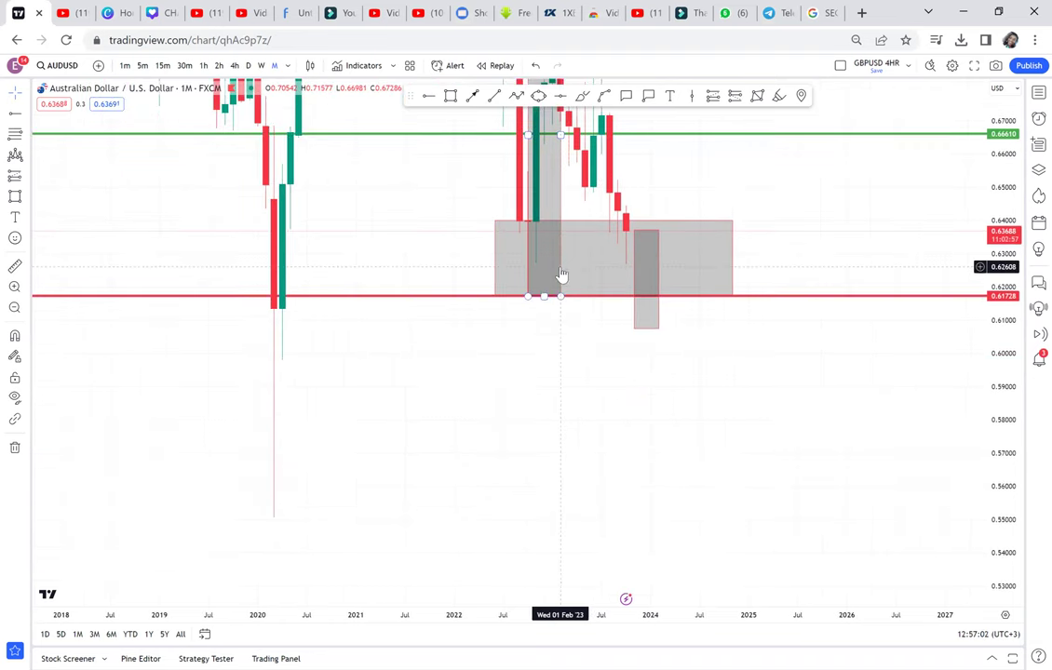
left_click_drag(559, 267, 563, 633)
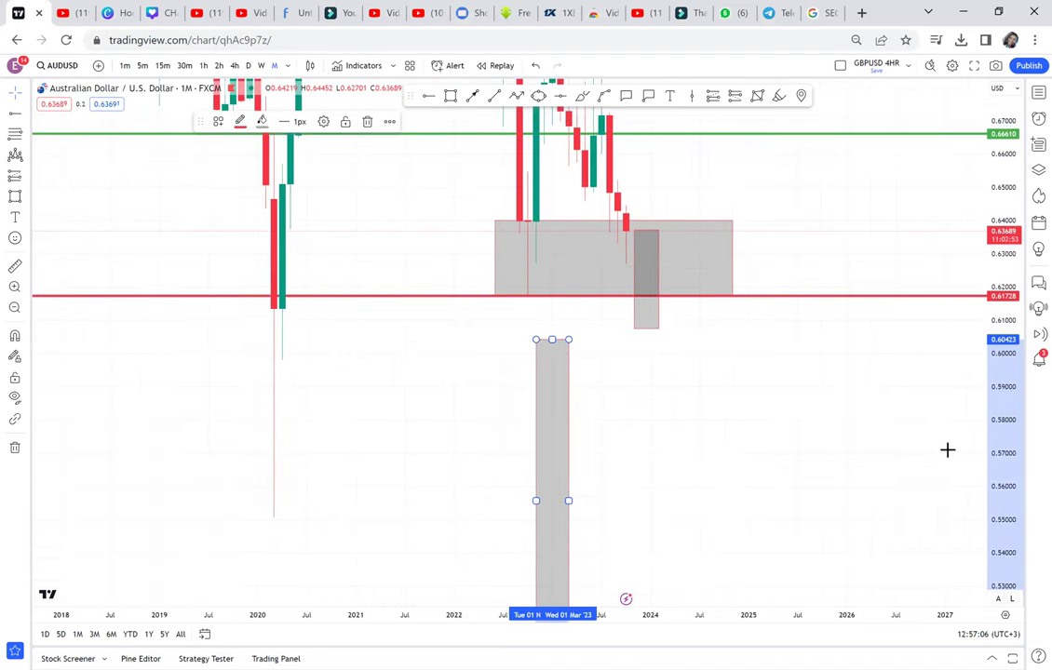
left_click_drag(1003, 450, 1003, 568)
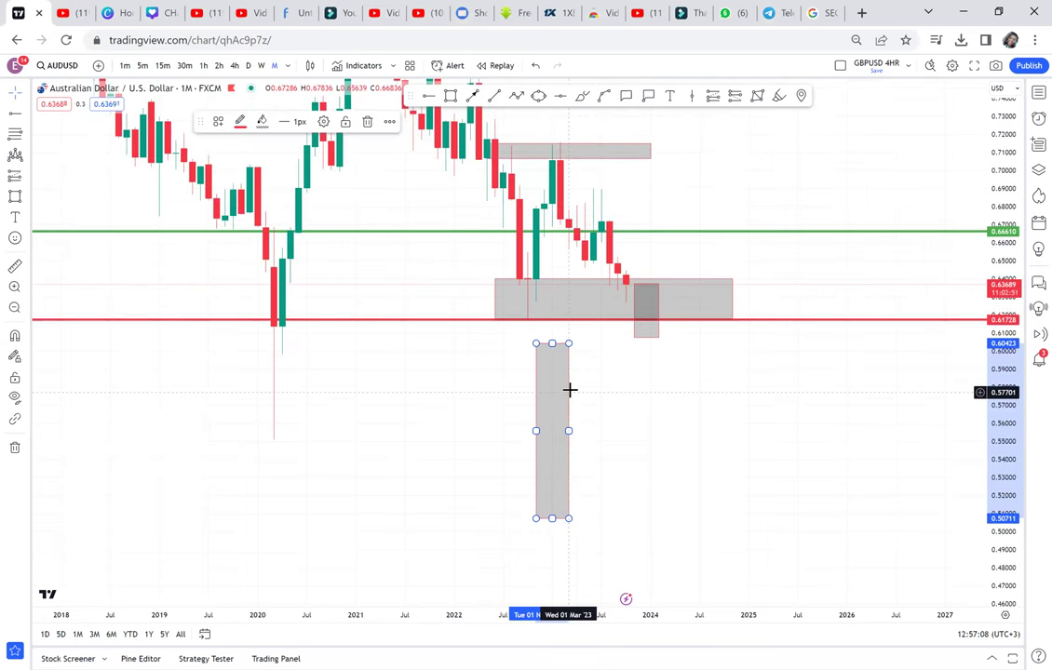
left_click_drag(568, 393, 547, 373)
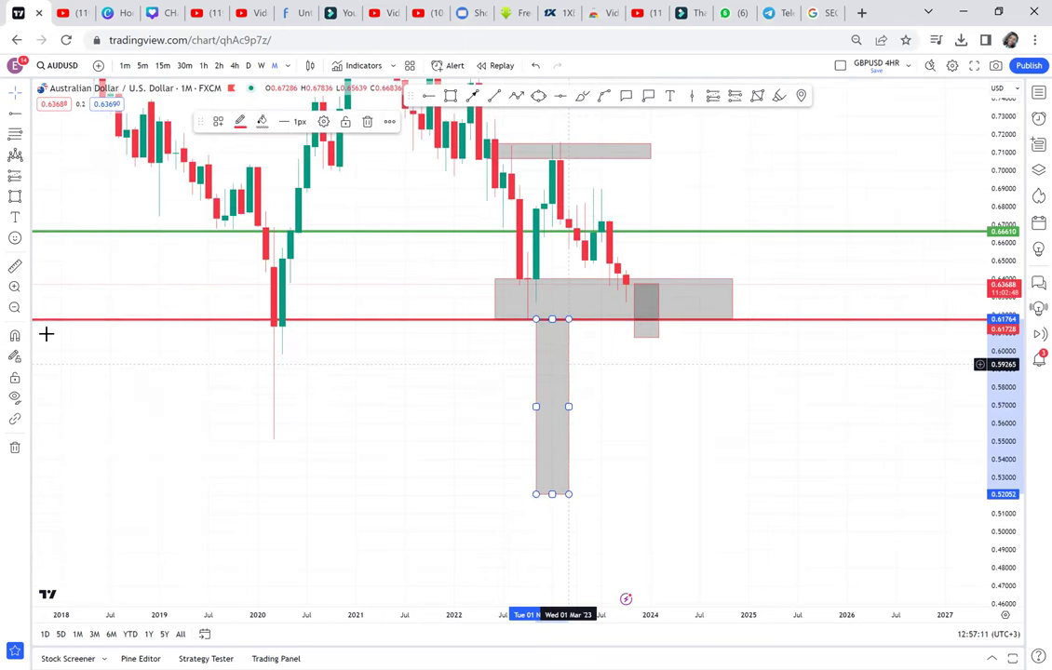
Measure the price range from the red support line down to the tall rectangle's bottom edge
left_click(16, 267)
left_click(430, 318)
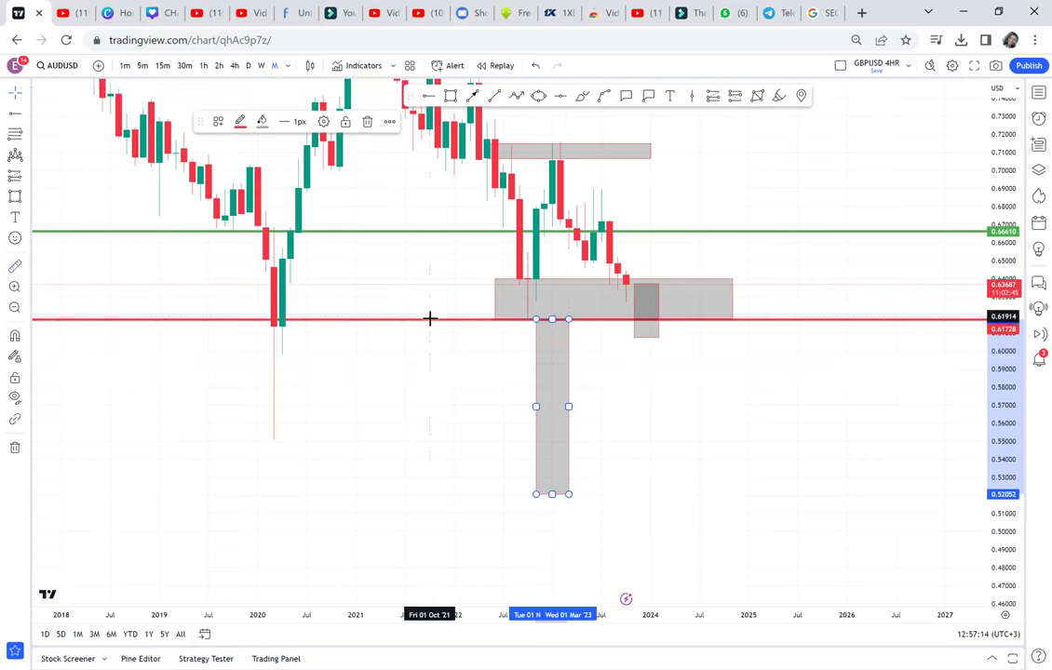
left_click(732, 475)
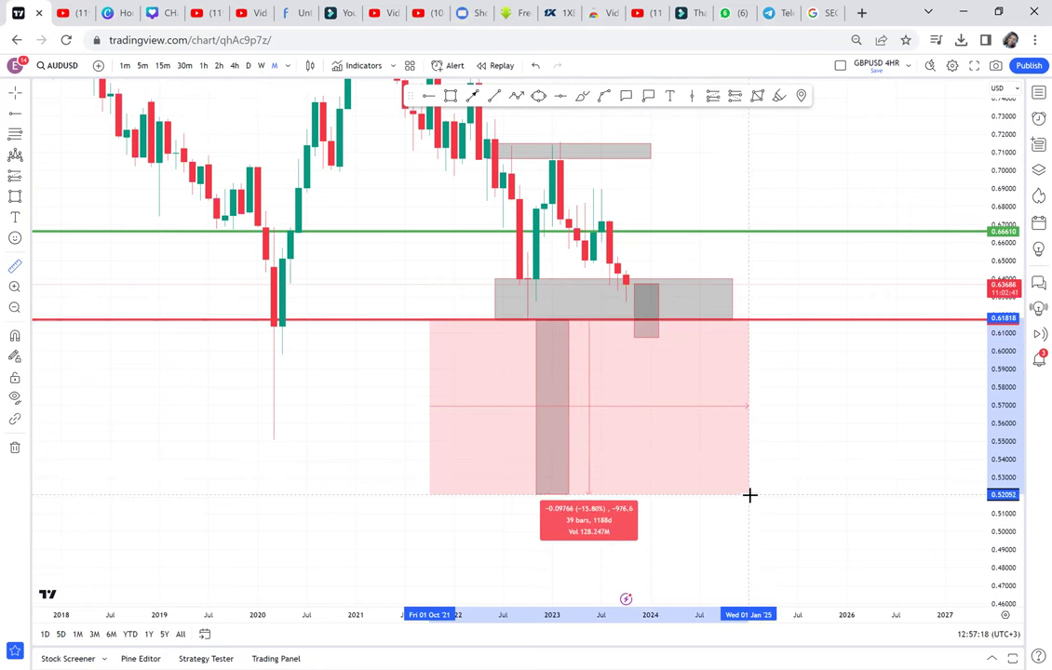
left_click(747, 491)
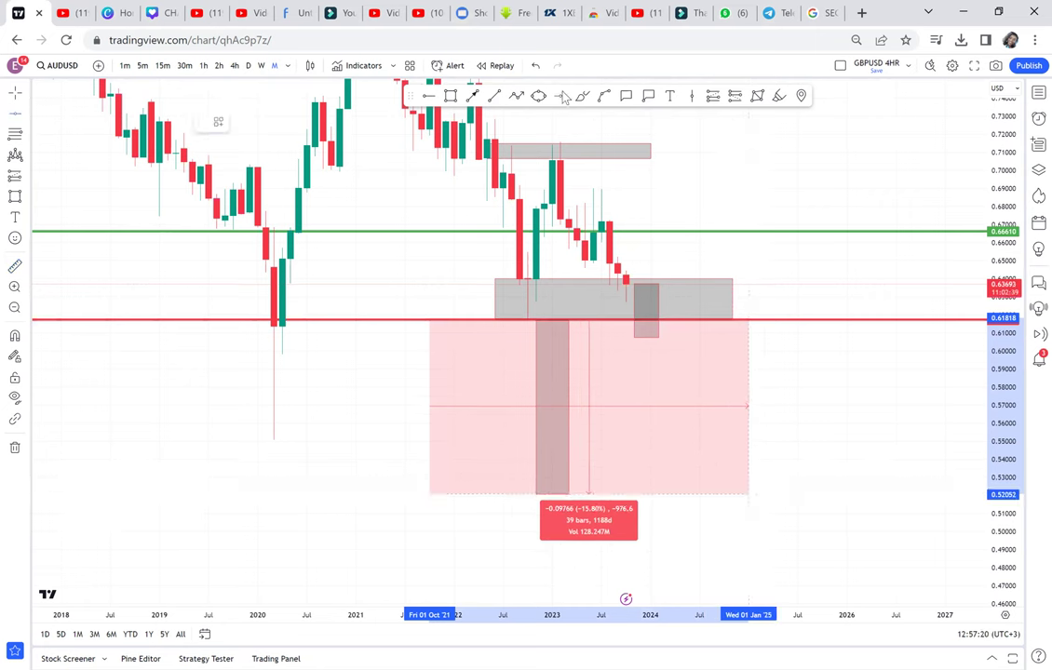
Add horizontal lines at the measured range's midpoint, about 0.5700, and at the tall rectangle's bottom edge, about 0.5212
left_click(510, 405)
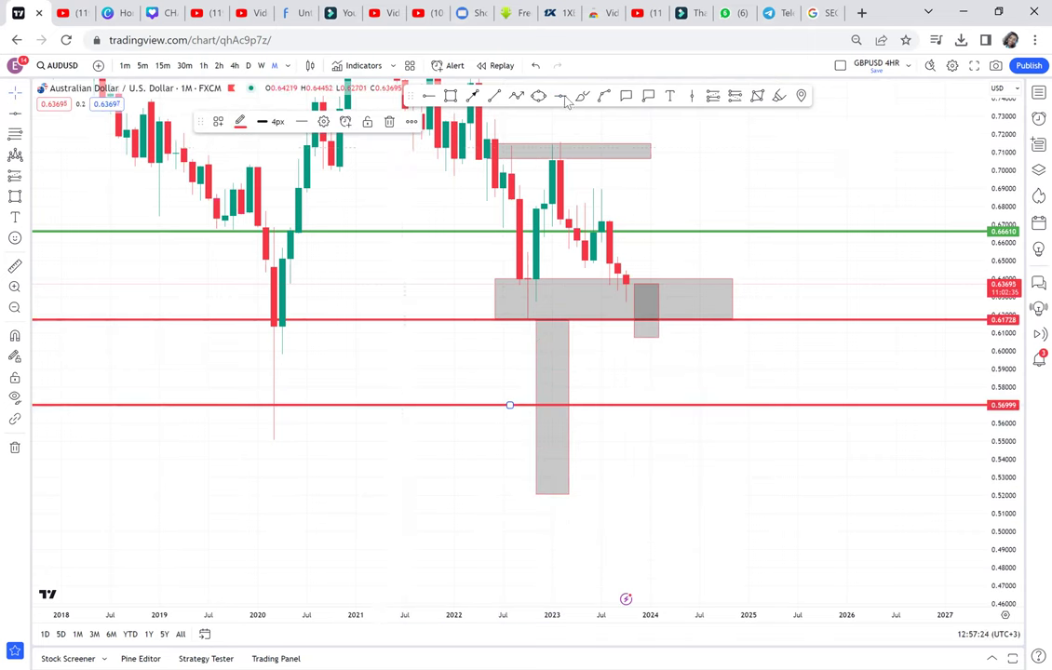
left_click(439, 501)
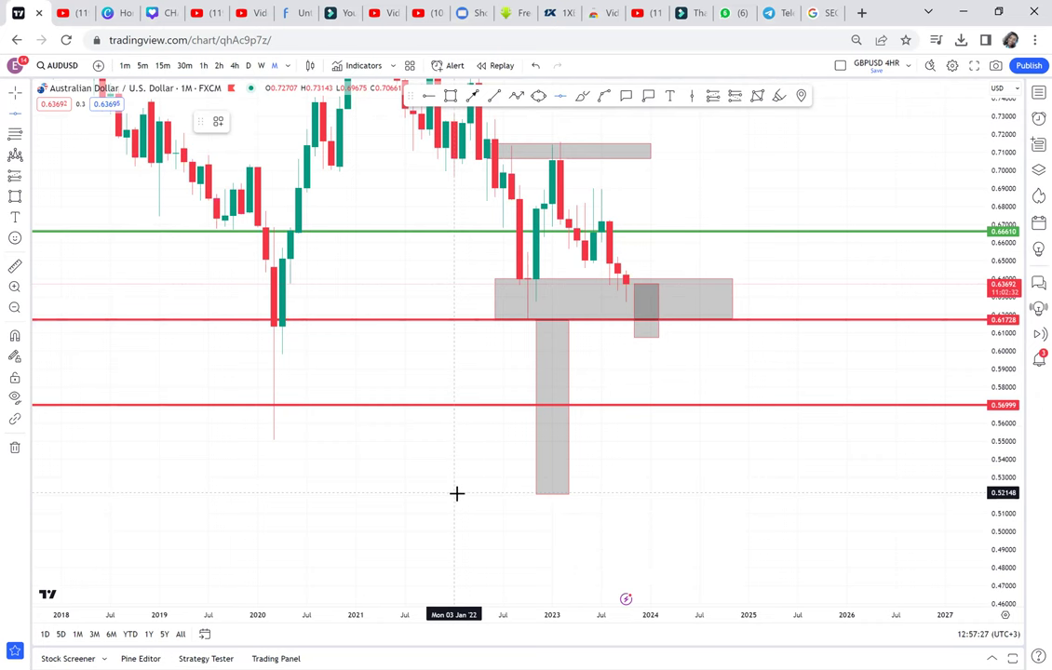
left_click(457, 494)
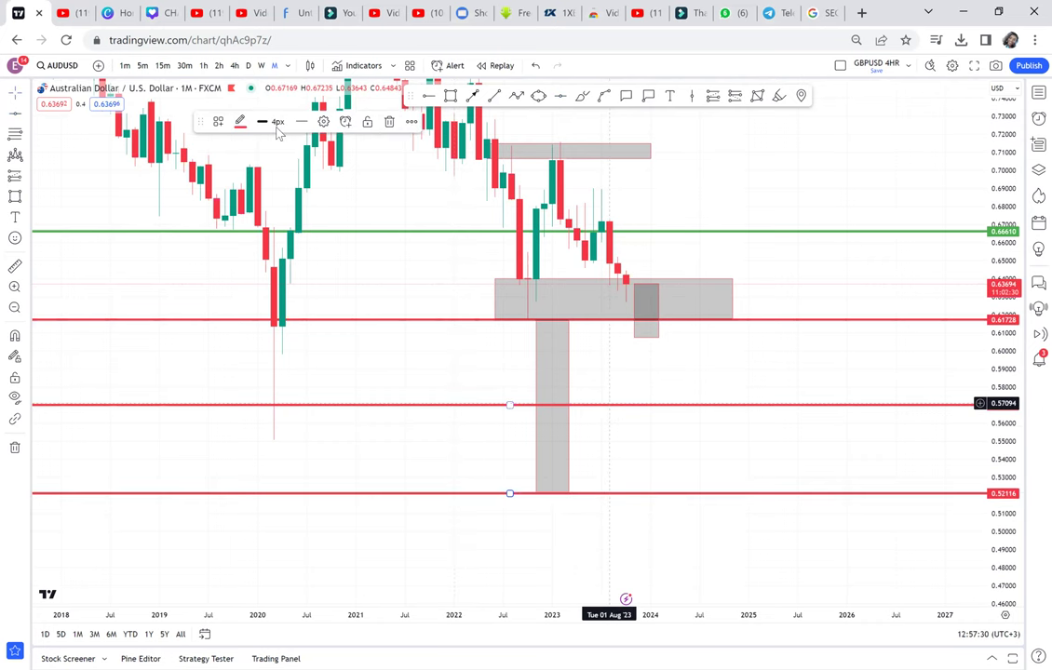
Recolour the horizontal line at the midpoint of the tall rectangle green
left_click(241, 121)
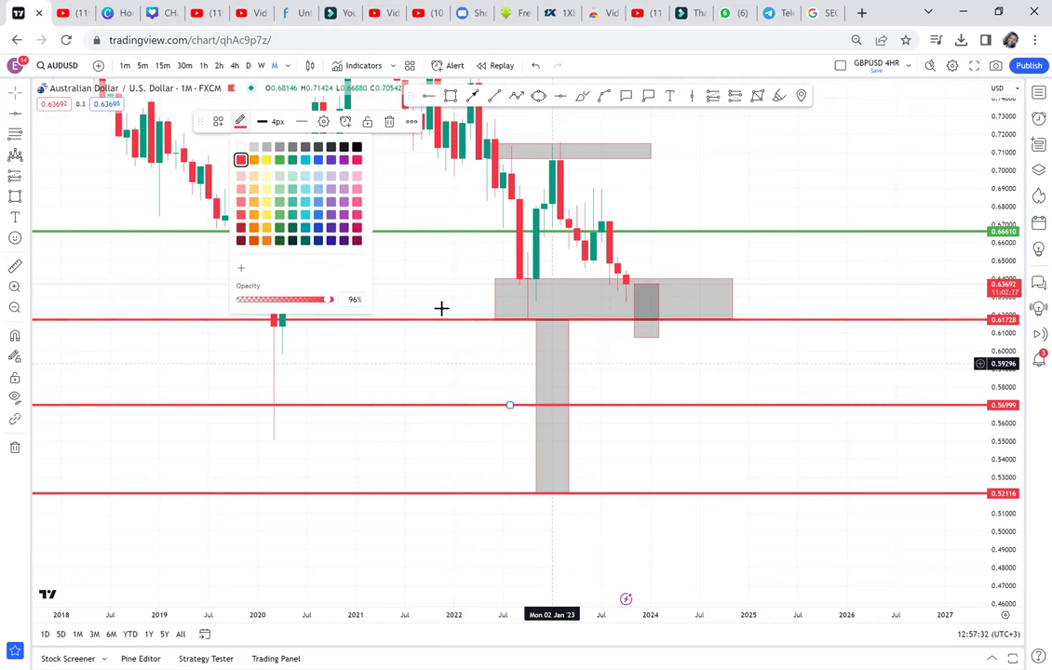
left_click(280, 157)
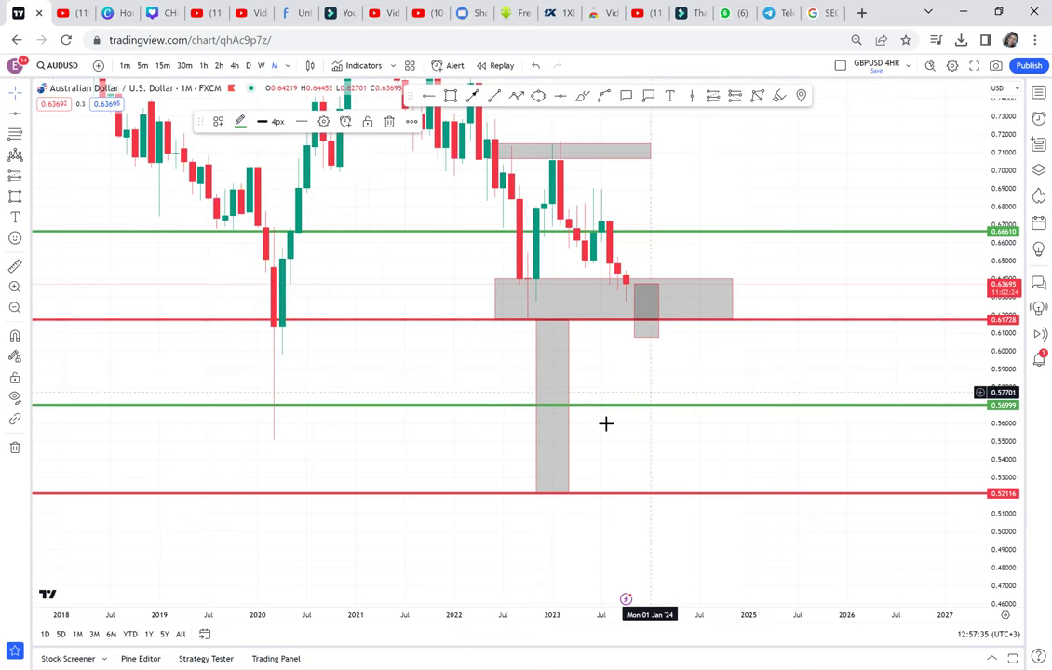
Delete the narrow rectangle beside the latest candle
left_click_drag(643, 394, 606, 423)
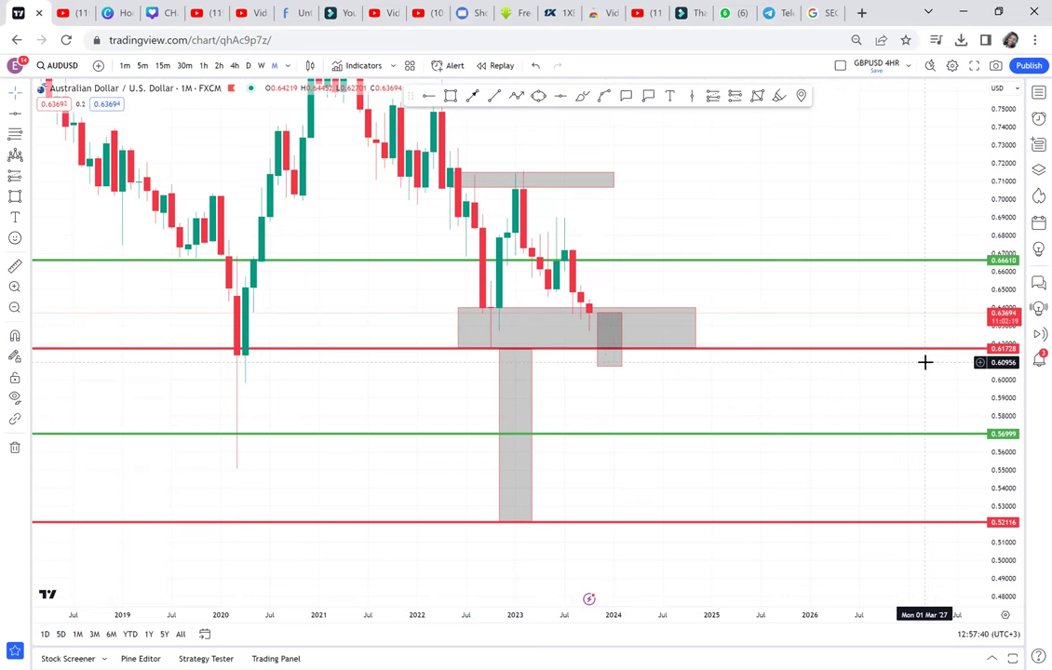
left_click(622, 363)
key("Delete")
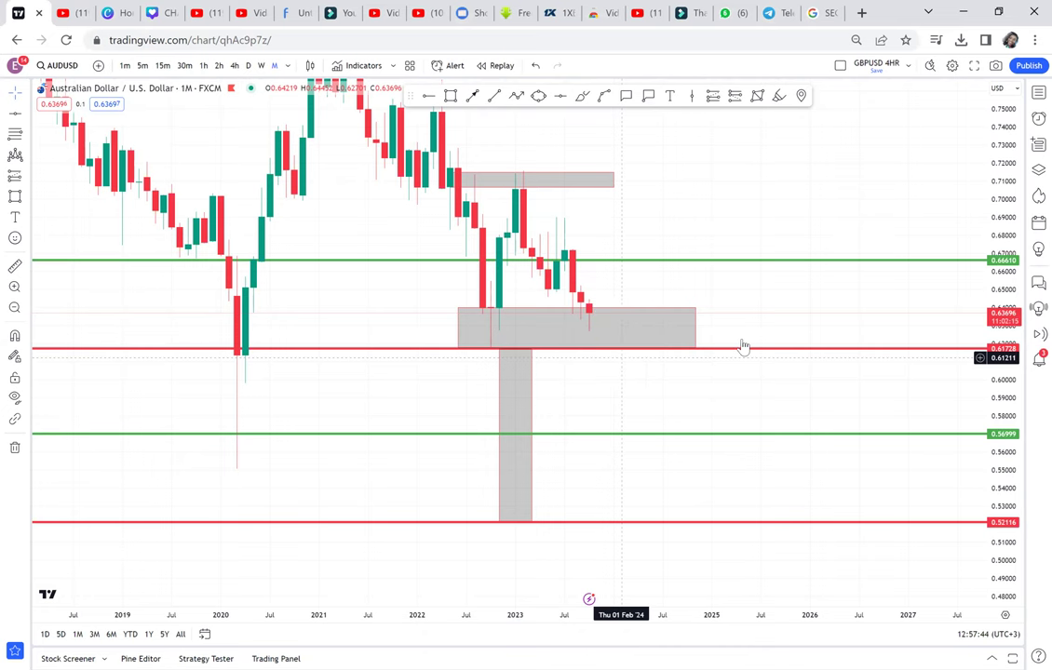
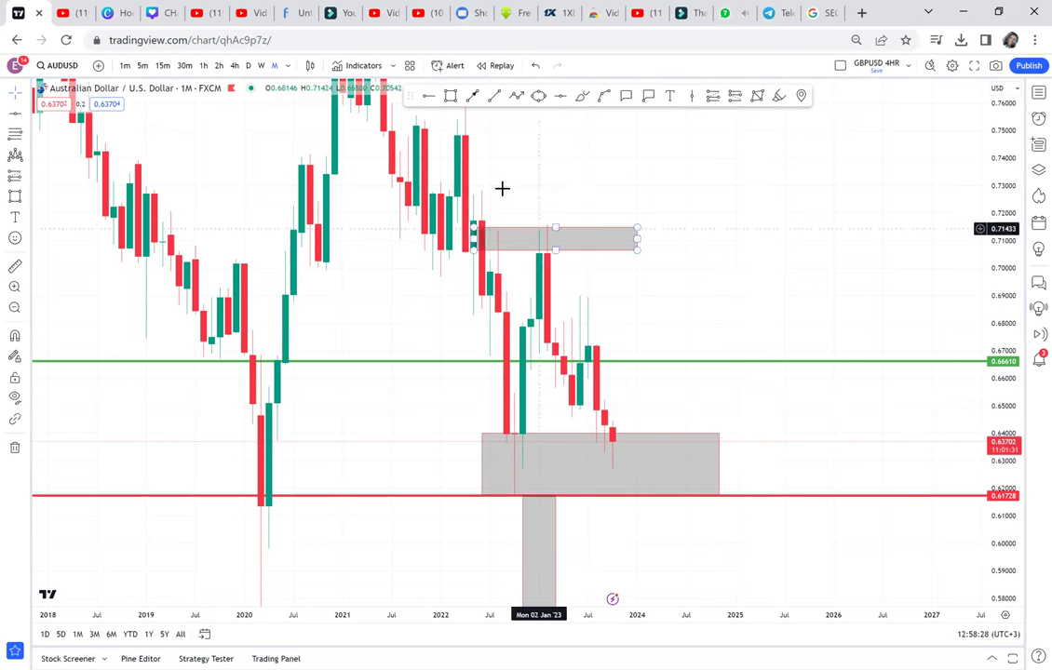
Switch the chart to the weekly timeframe and remove all existing drawings
left_click(263, 66)
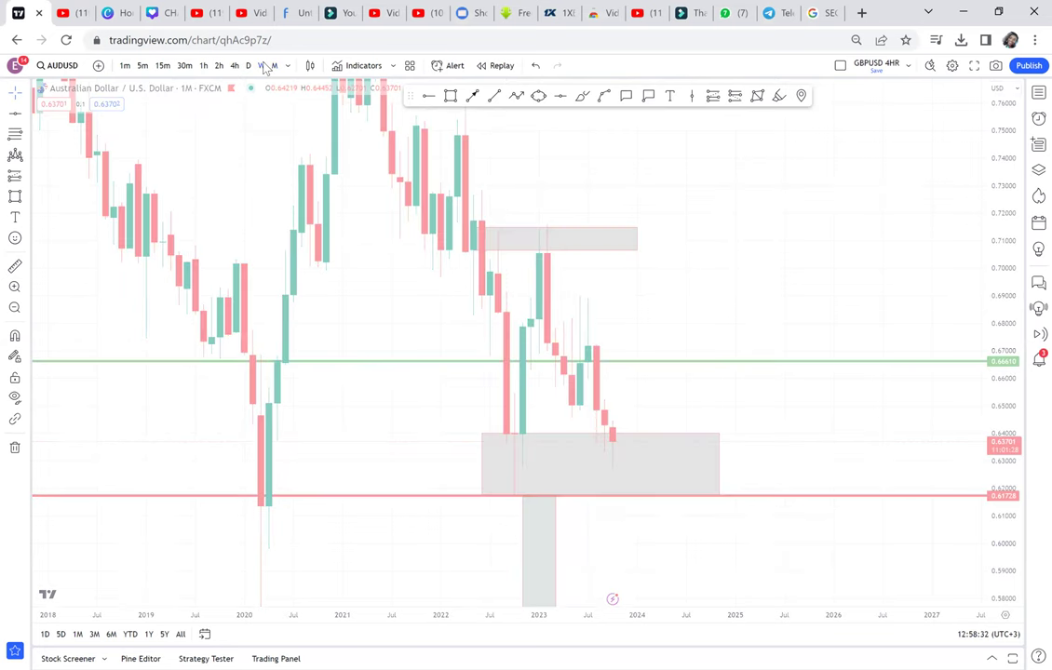
left_click(15, 448)
left_click(58, 444)
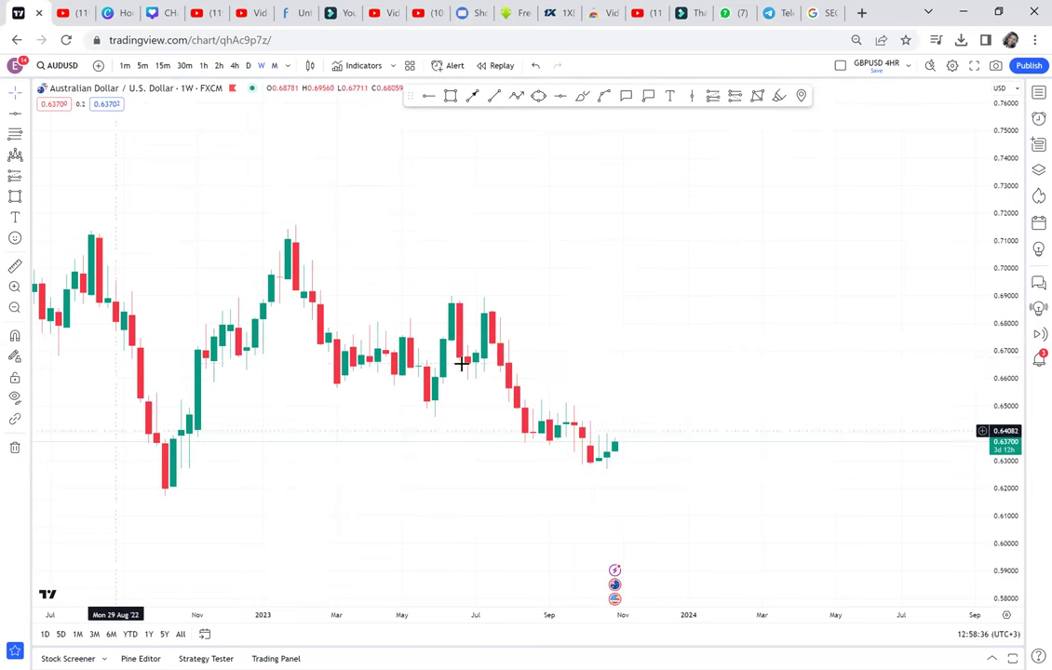
Draw a rectangle over the 2023 consolidation, from about 0.6898 down to about 0.6457, extending well past the latest candle
scroll(462, 363, "down", 4)
left_click_drag(350, 411, 581, 367)
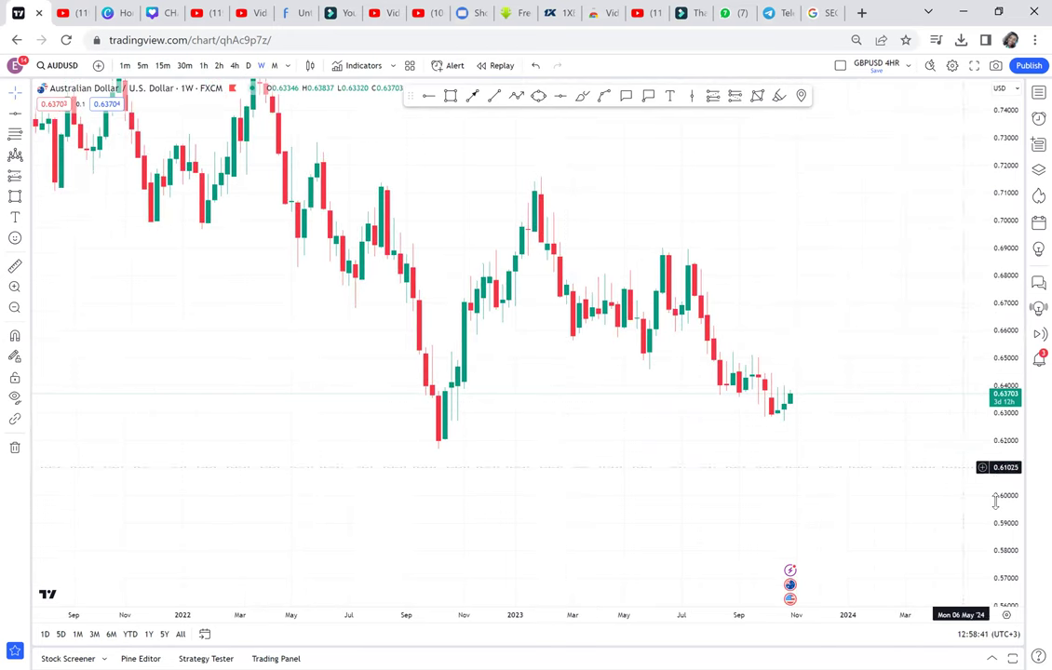
left_click_drag(1002, 514, 945, 332)
left_click_drag(866, 275, 750, 304)
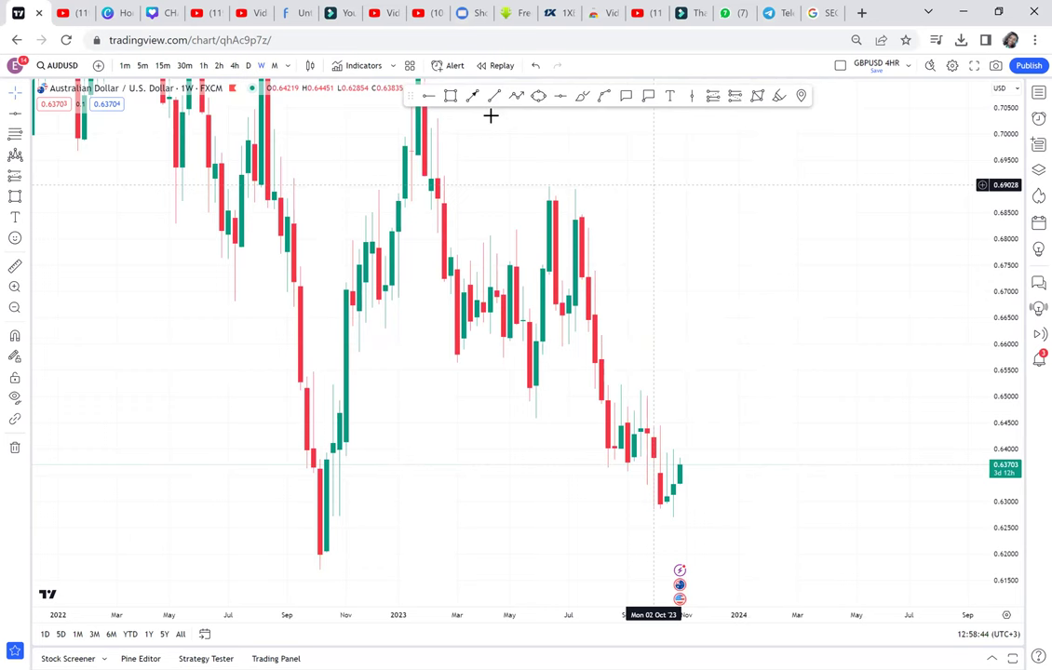
left_click(450, 96)
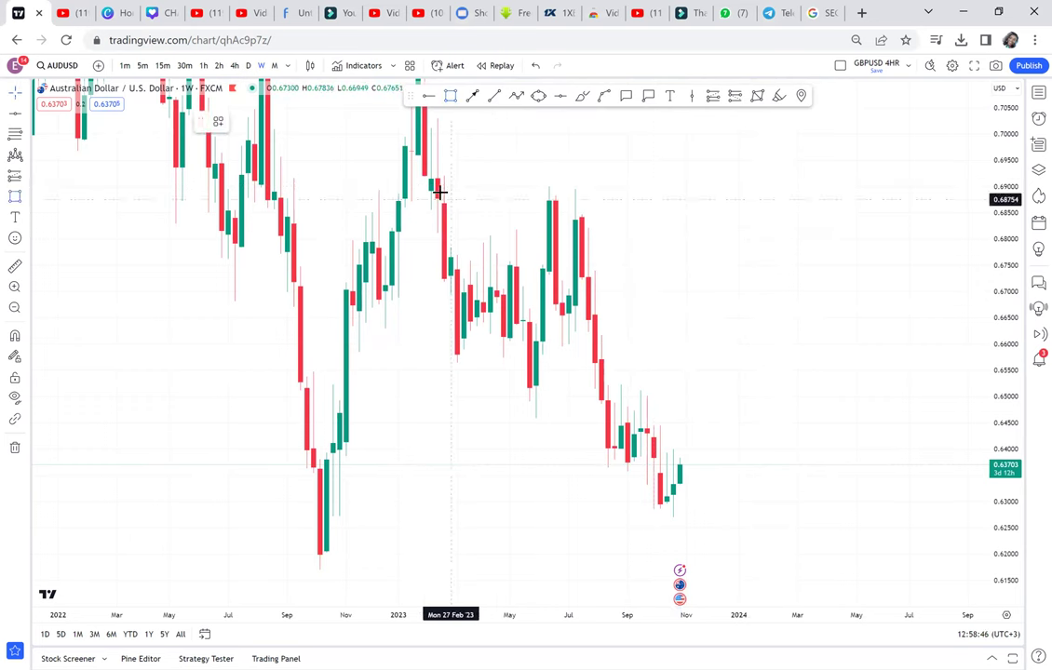
mouse_move(437, 187)
left_mouse_down()
mouse_move(789, 285)
mouse_move(841, 420)
left_mouse_up()
Draw a narrow rectangle matching the large rectangle's height and move it directly beneath the large rectangle's bottom edge
left_click_drag(810, 493, 830, 470)
scroll(830, 470, "up", 1)
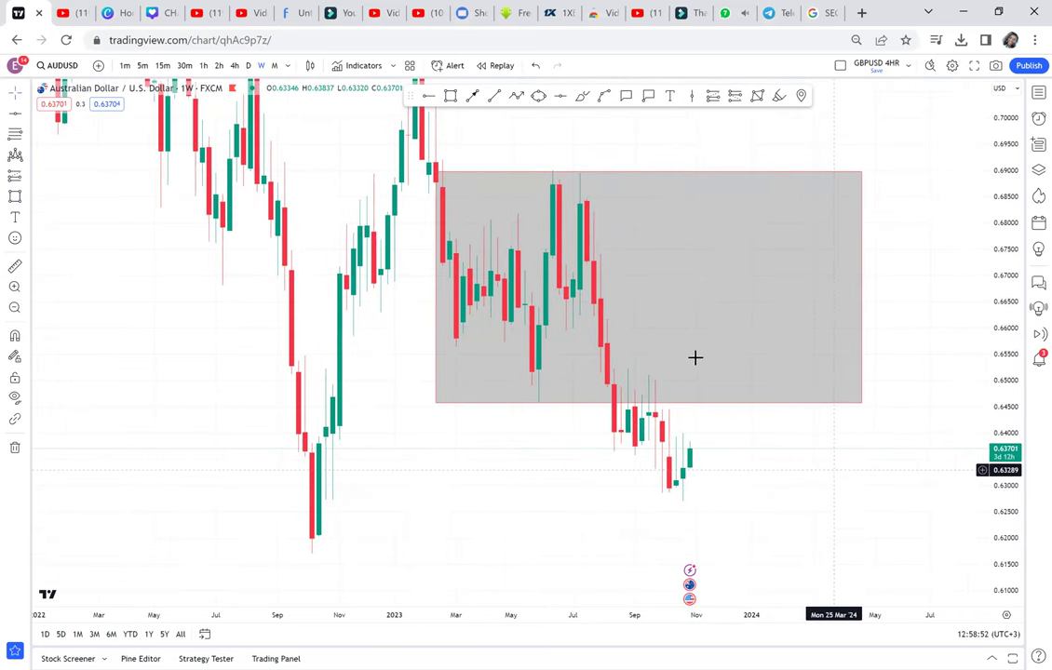
left_click(455, 96)
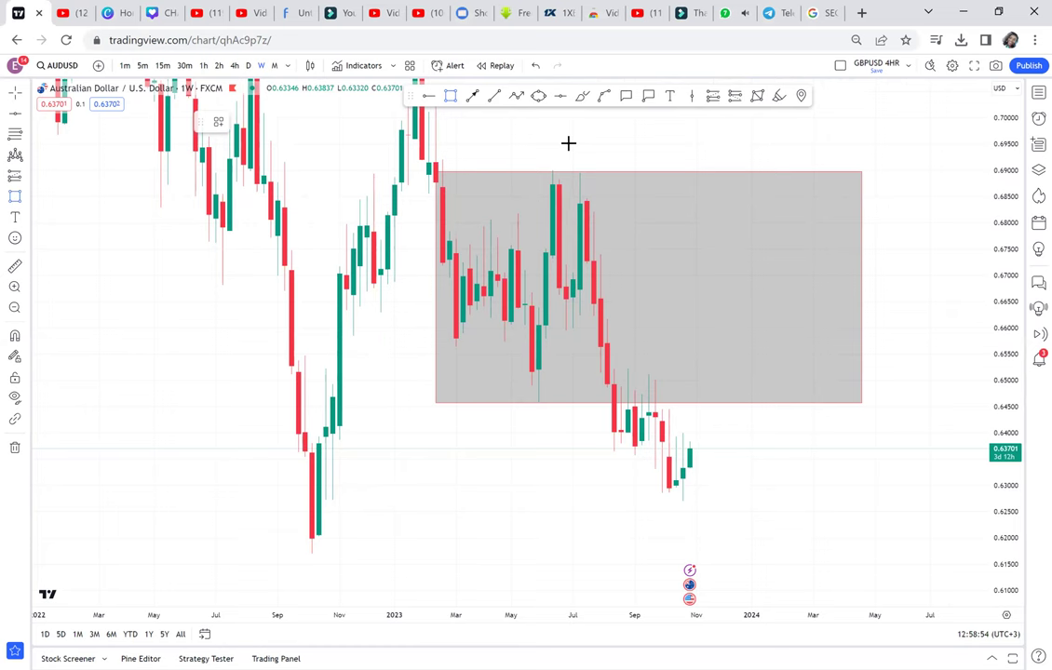
left_click(620, 402)
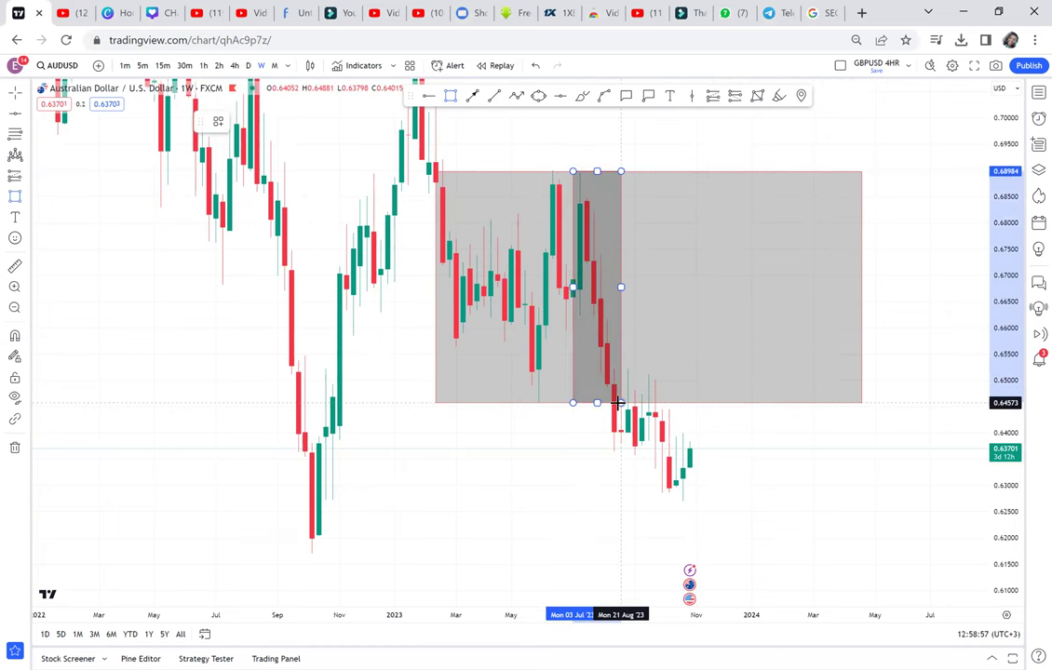
left_click_drag(638, 484, 636, 299)
mouse_move(624, 196)
left_mouse_down()
mouse_move(598, 305)
mouse_move(601, 415)
mouse_move(616, 435)
left_mouse_up()
Measure the narrow rectangle's price range and add a horizontal line at its midpoint, about 0.6238
left_click(391, 271, "shift")
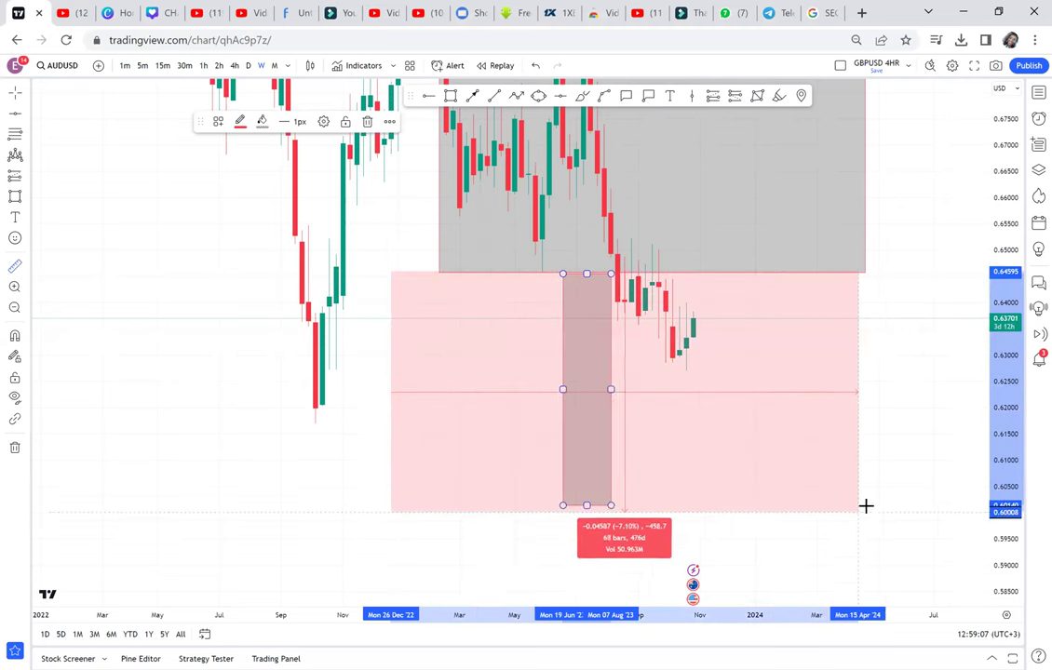
left_click(866, 506)
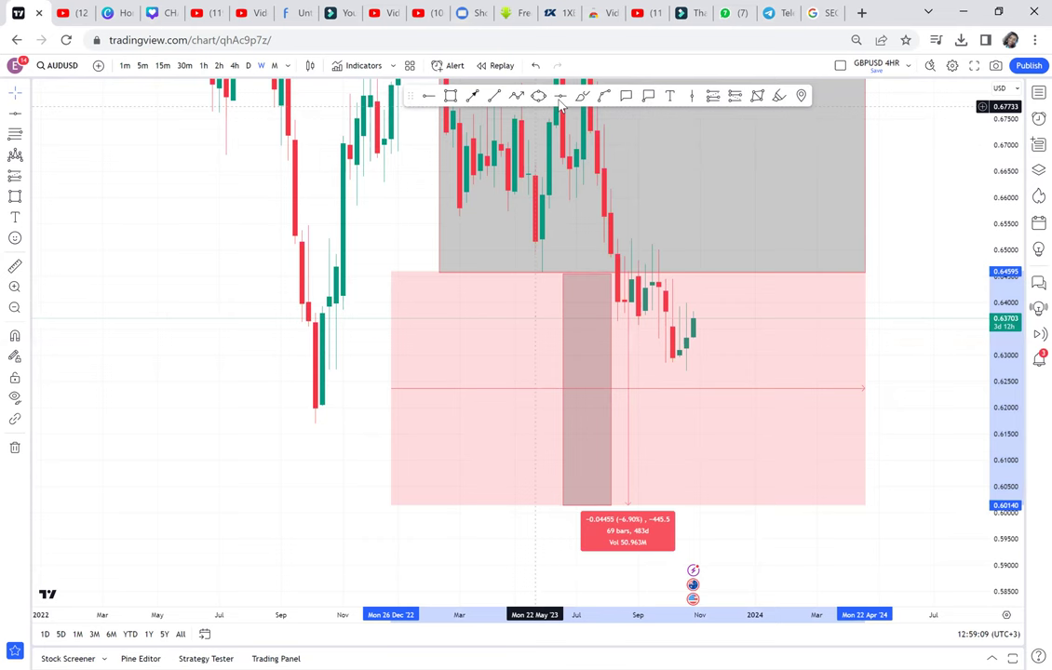
left_click(629, 388)
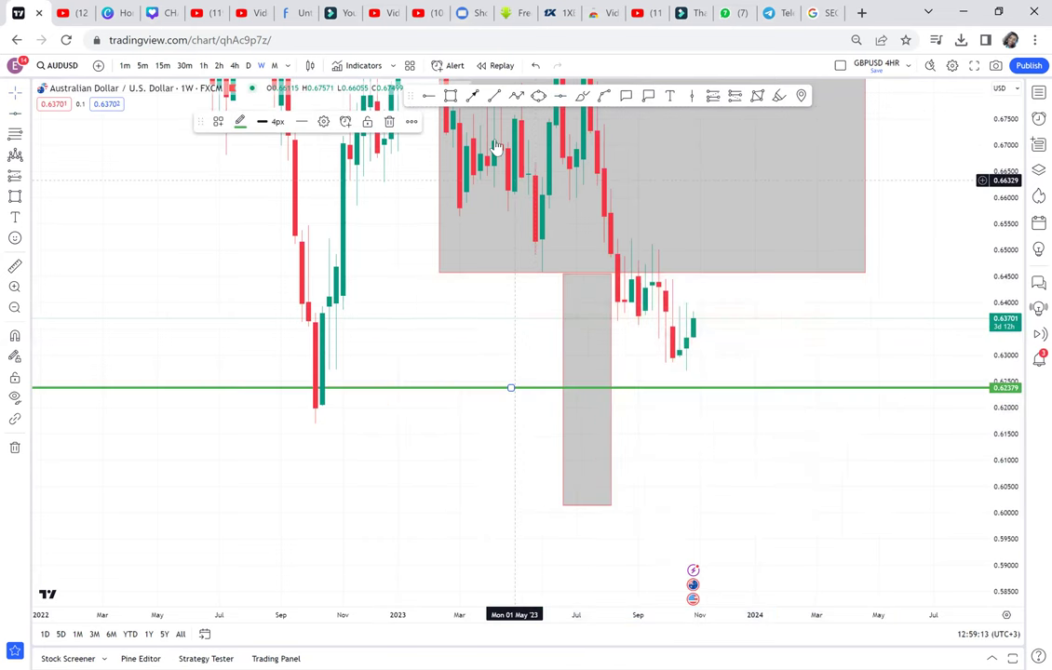
Add a horizontal line at the narrow rectangle's bottom edge, about 0.6014, and recolour it red
left_click(547, 493)
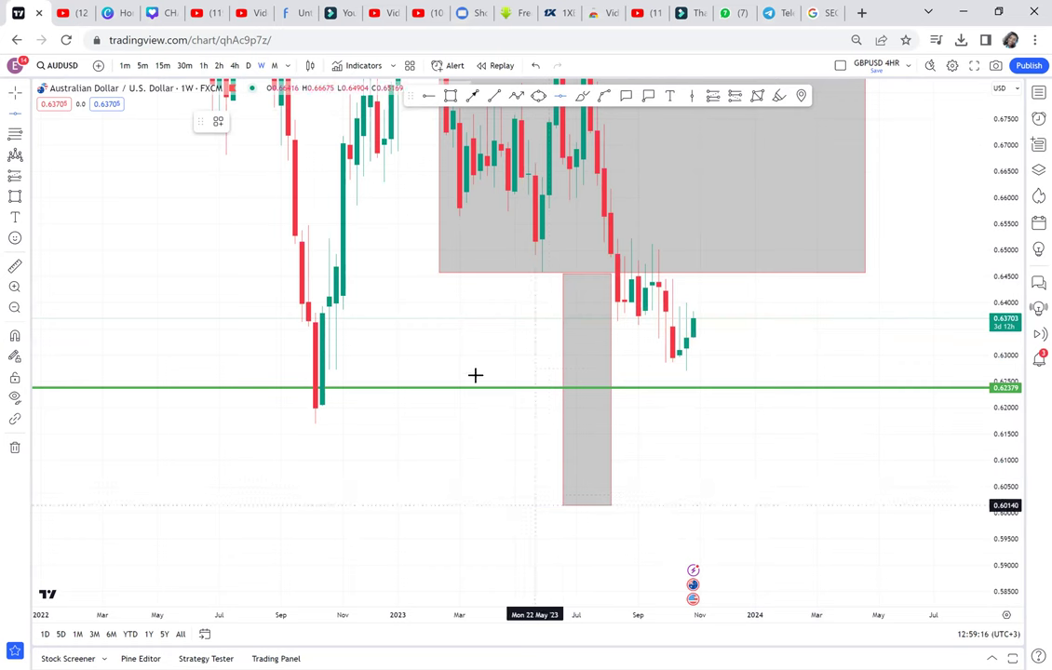
key("alt+h")
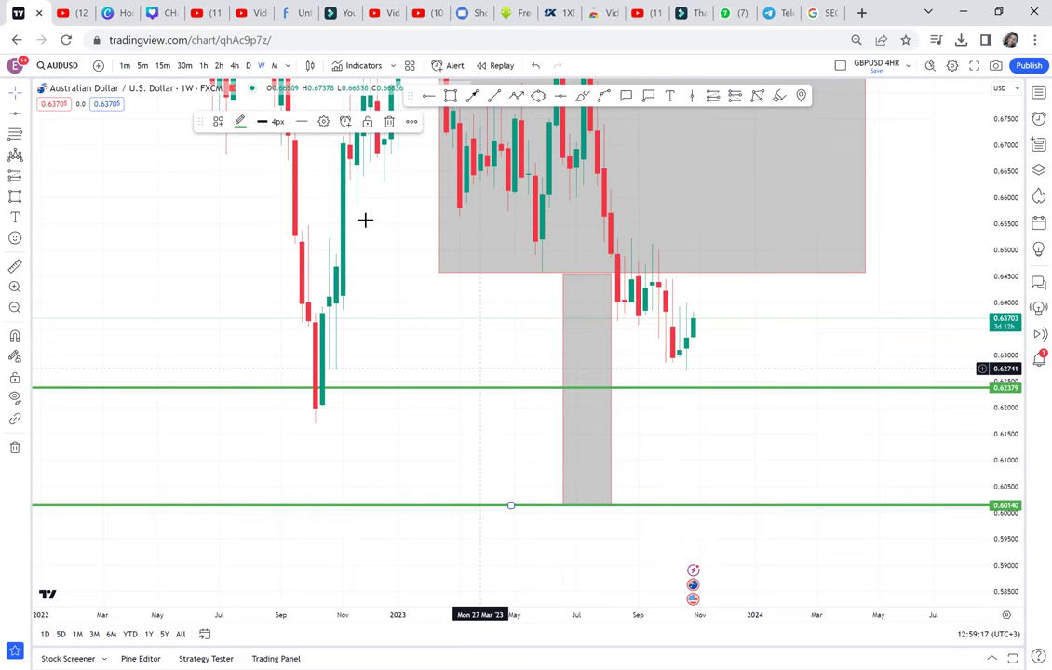
left_click(240, 121)
left_click(240, 160)
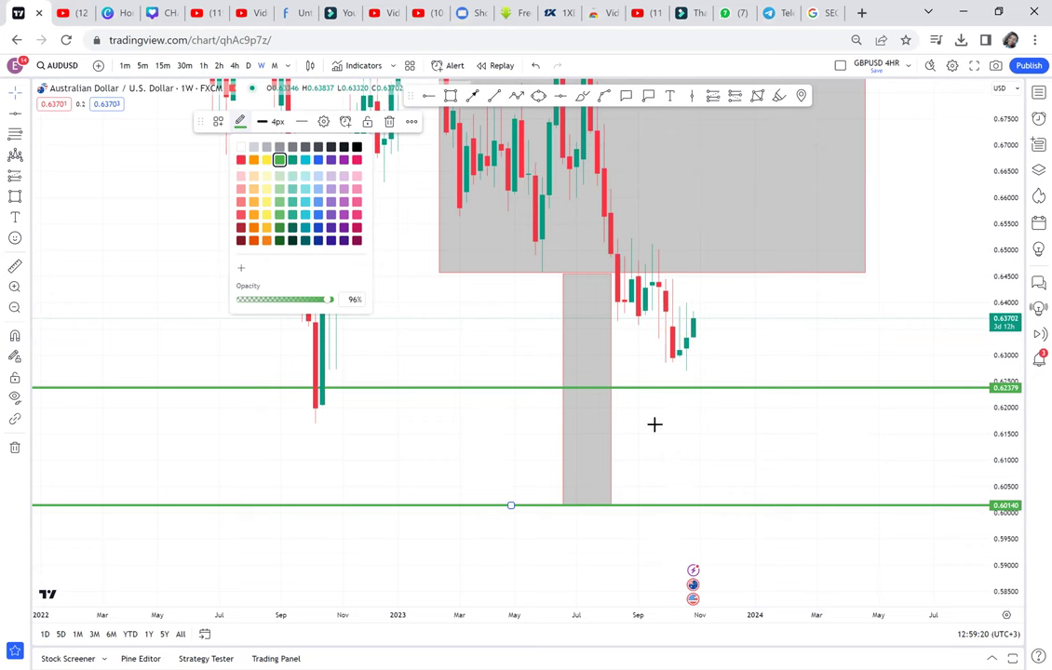
Pull the narrow rectangle's right edge in to 17 Jul 2023 and fill the rectangle yellow
left_click(610, 387)
left_click_drag(611, 389, 590, 388)
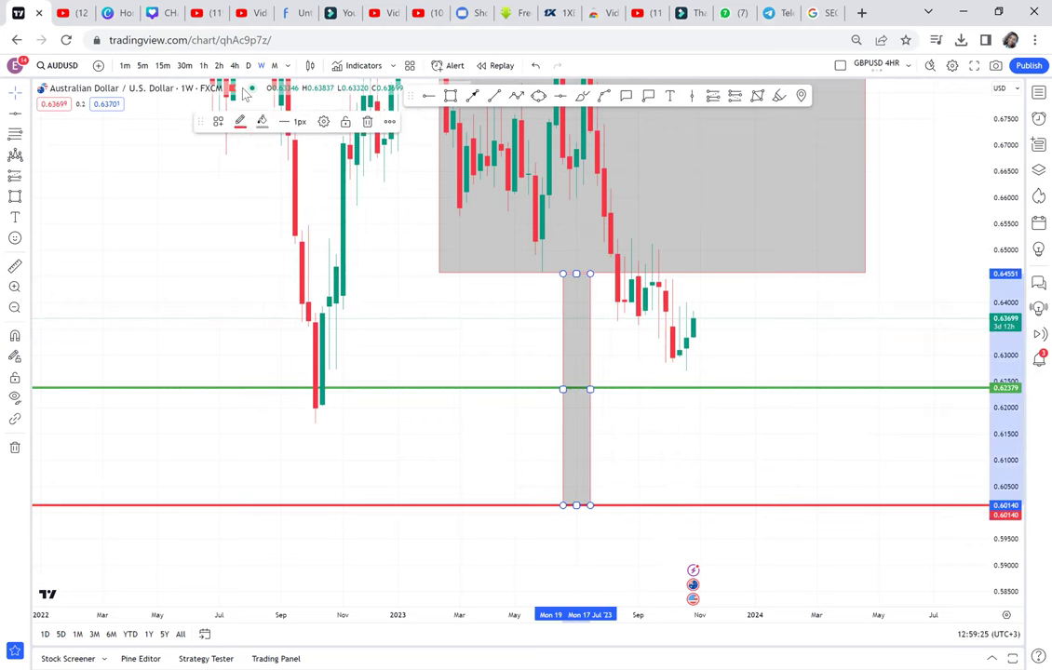
left_click(262, 121)
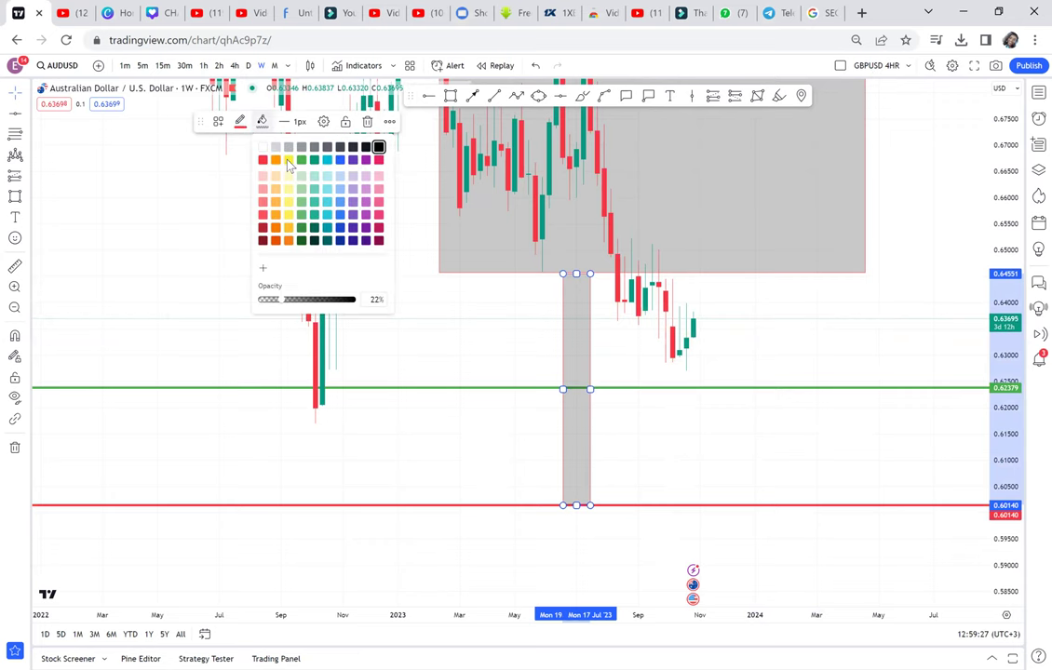
left_click(288, 160)
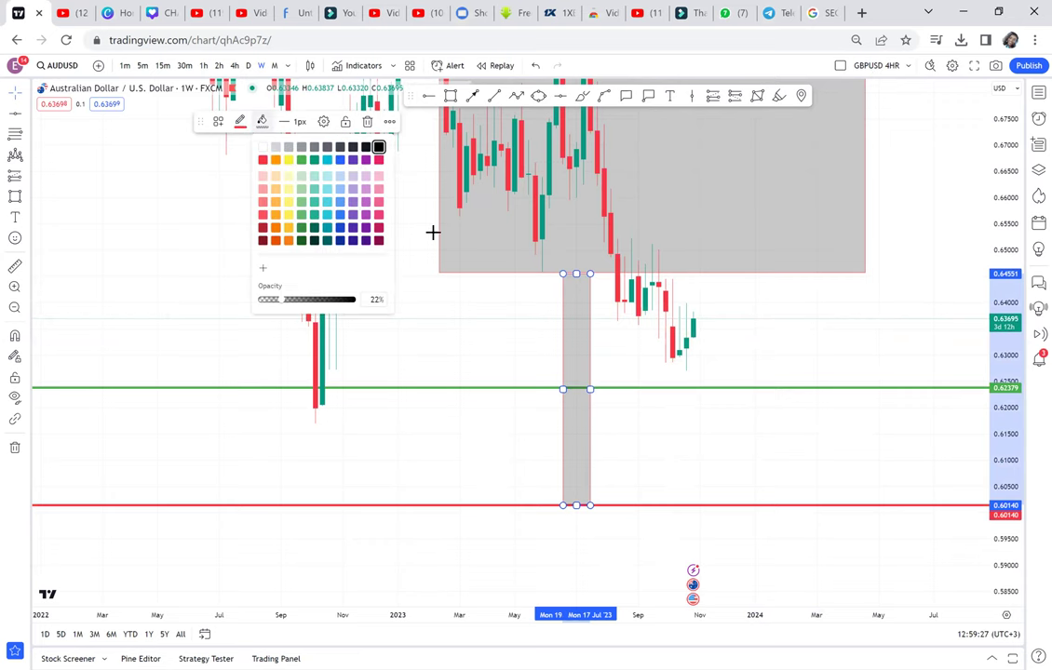
Add a horizontal ray at about 0.6359 starting from 31 Jul 2023, near the August lows
left_click(779, 301)
left_click_drag(780, 302, 629, 314)
scroll(461, 280, "up", 1)
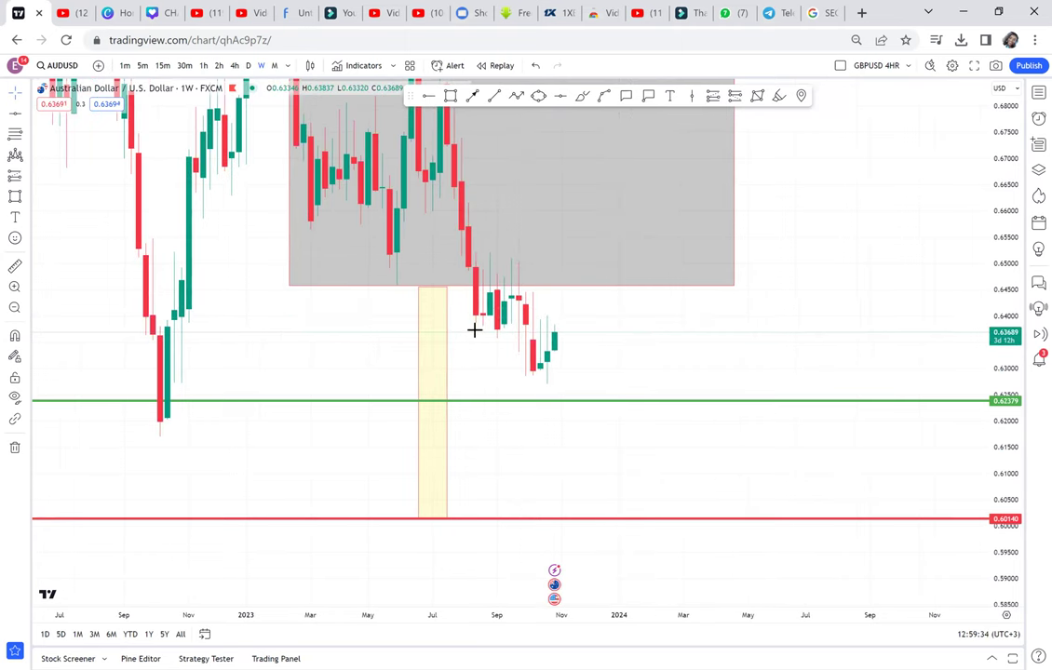
key("alt+j")
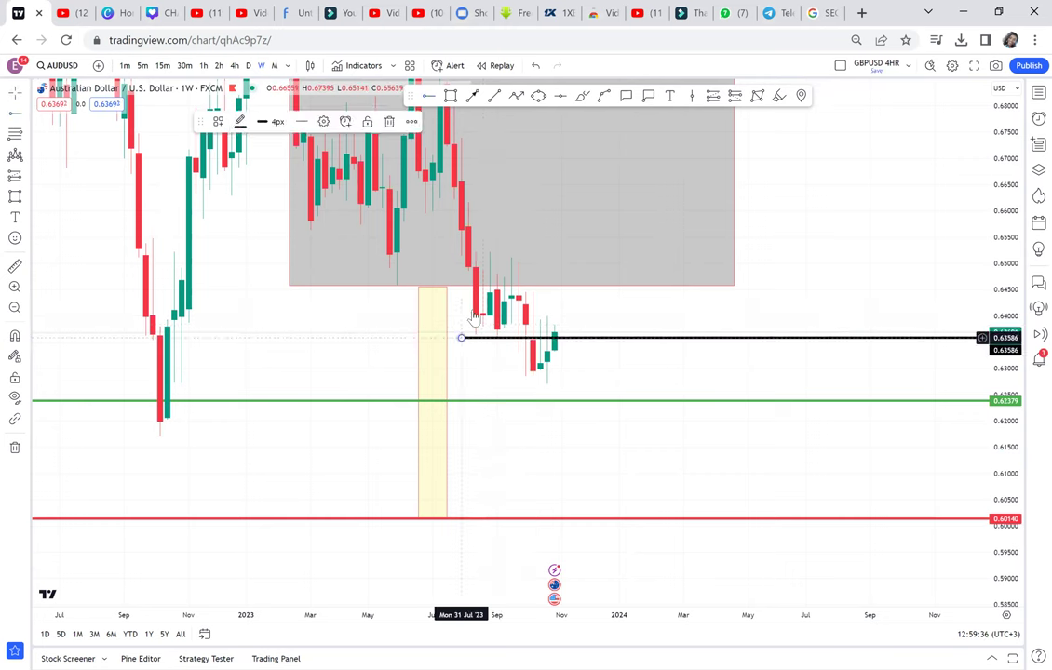
left_click(450, 96)
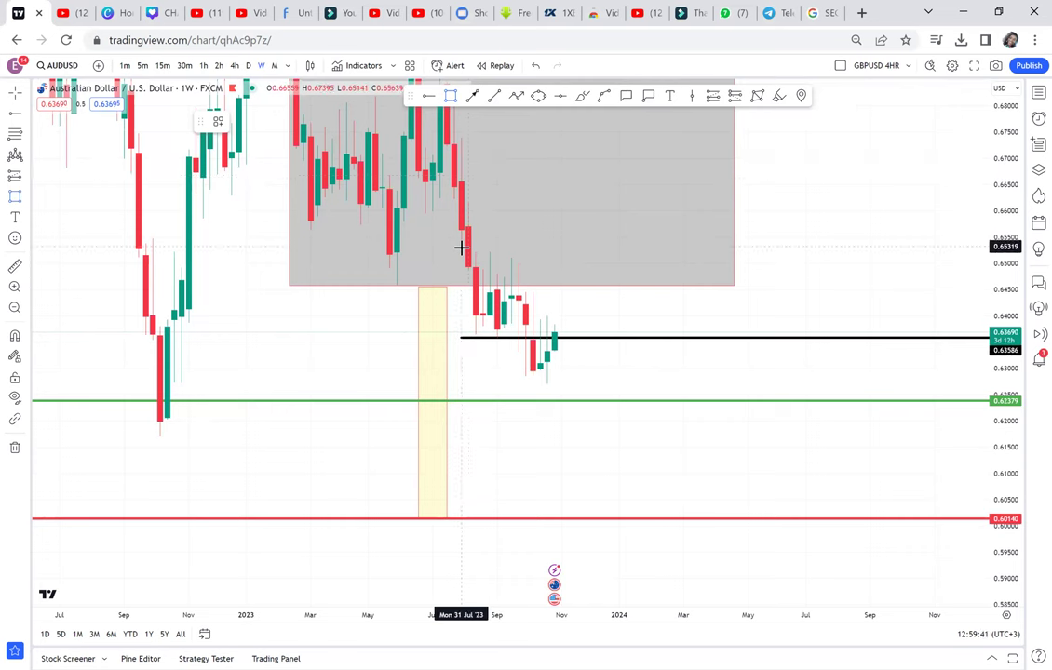
left_click(560, 334)
left_click_drag(561, 319, 561, 401)
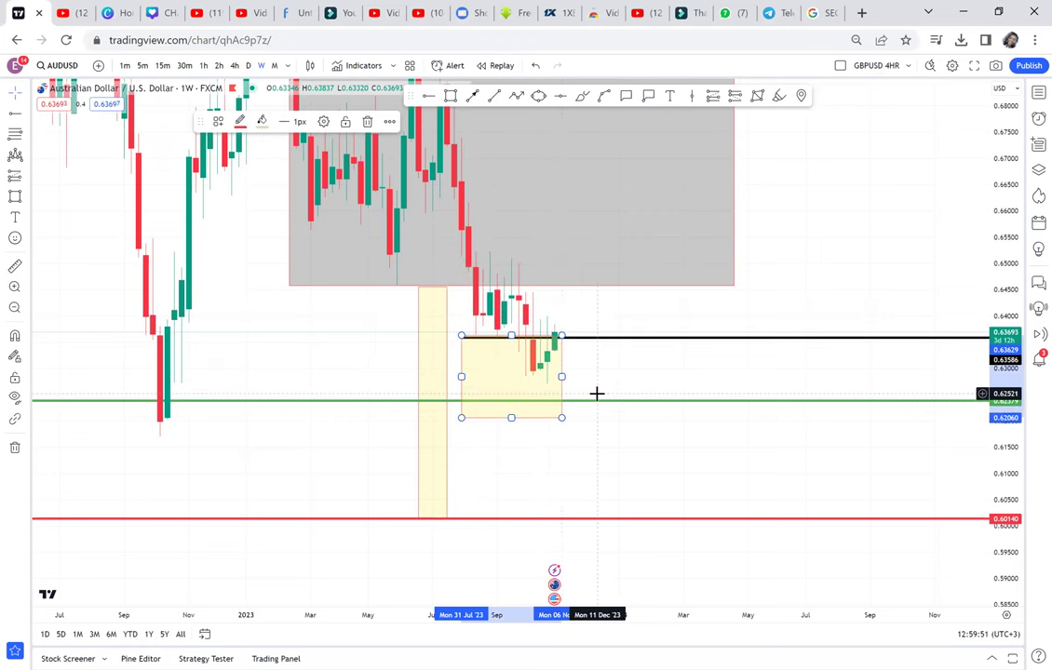
key("Delete")
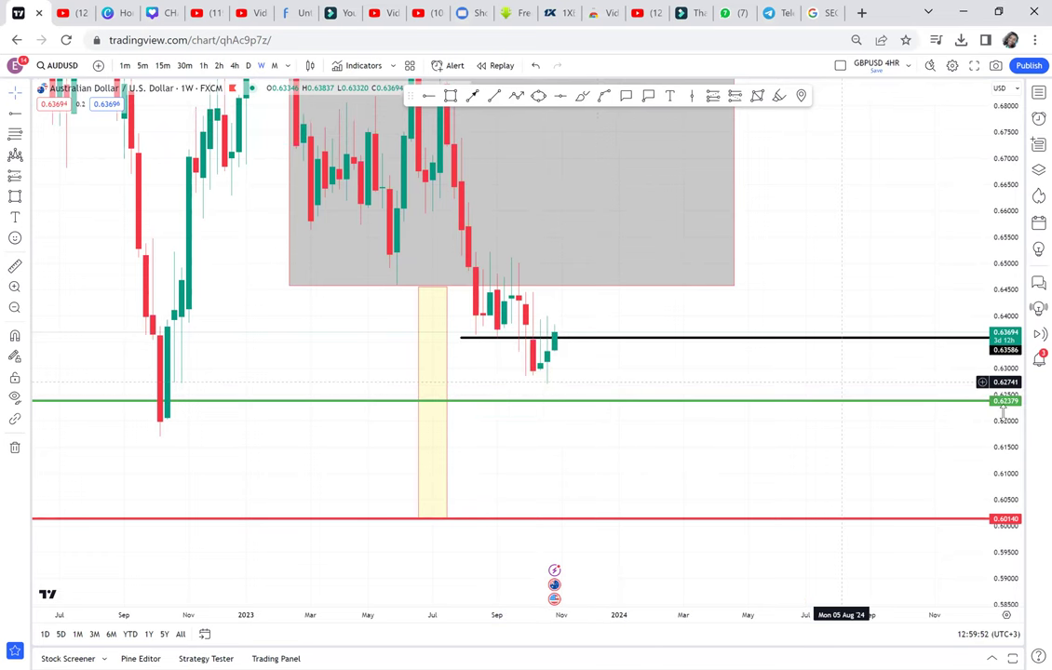
Switch to the daily timeframe and move the black horizontal ray down to the latest swing low, about 0.6268
left_click_drag(1001, 427, 779, 217)
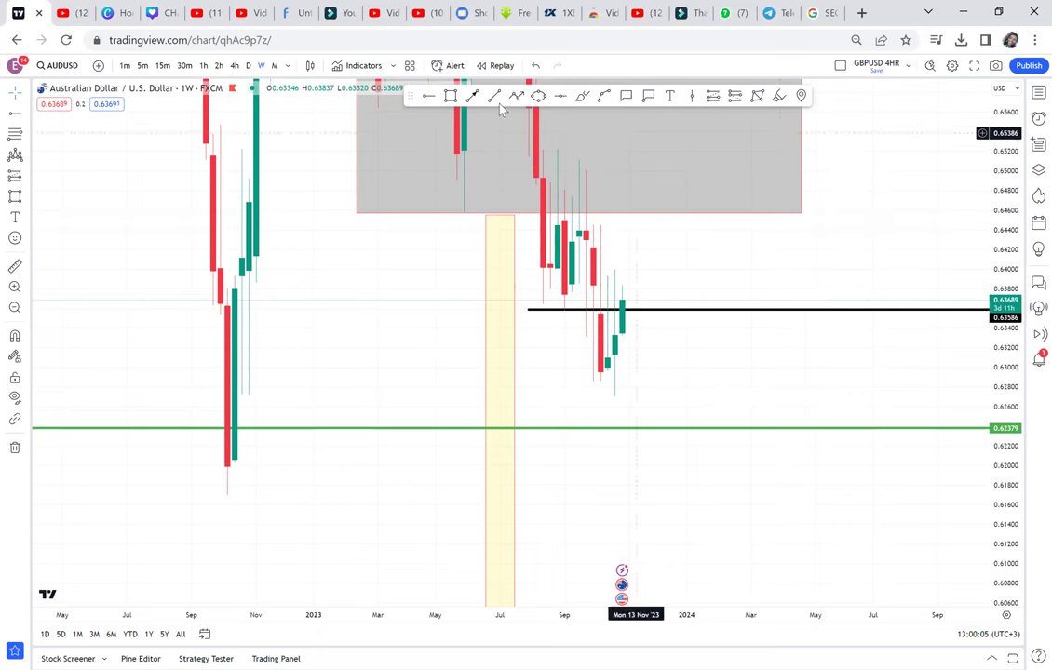
left_click(248, 65)
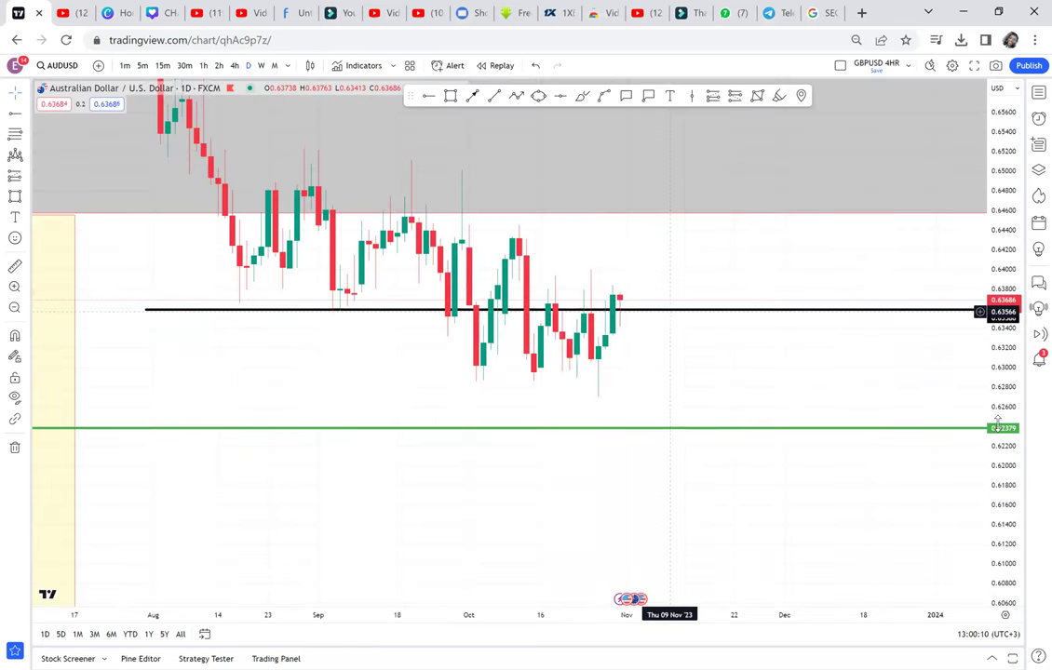
left_click_drag(998, 434, 970, 217)
scroll(873, 252, "down", 5)
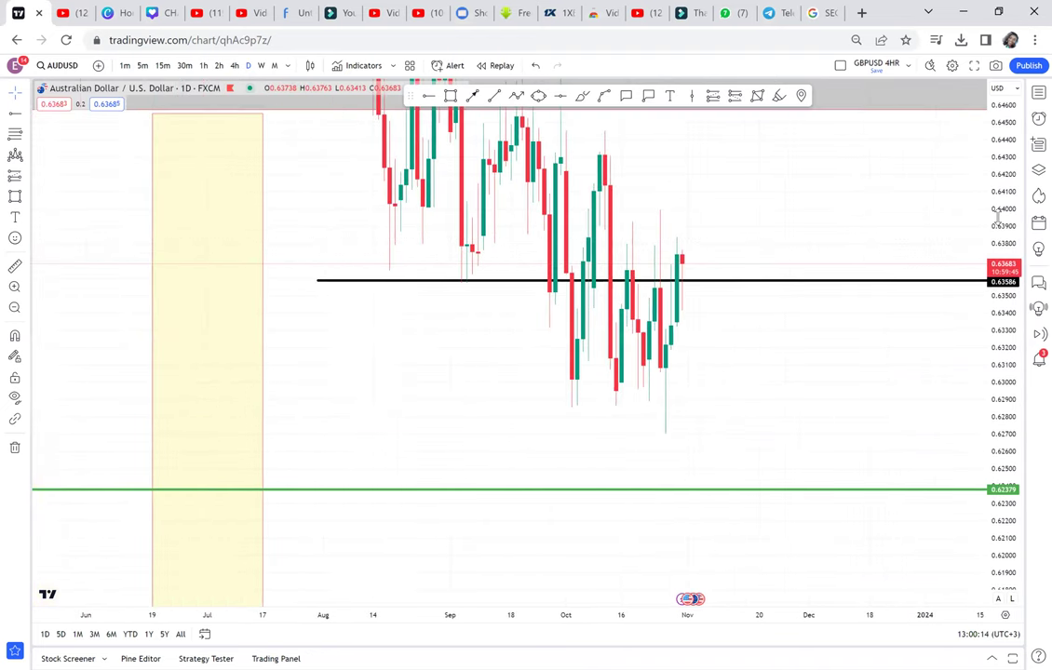
left_click_drag(791, 309, 749, 412)
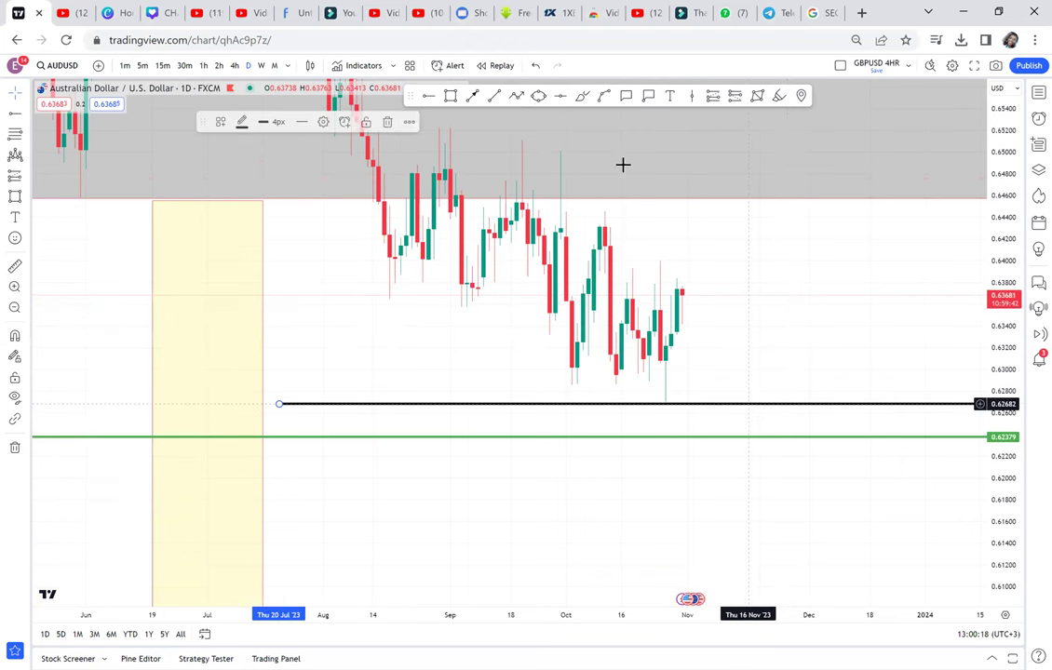
Add a second horizontal ray at the late-October swing high, about 0.6398, starting from 19 Sep 2023
left_click(513, 264)
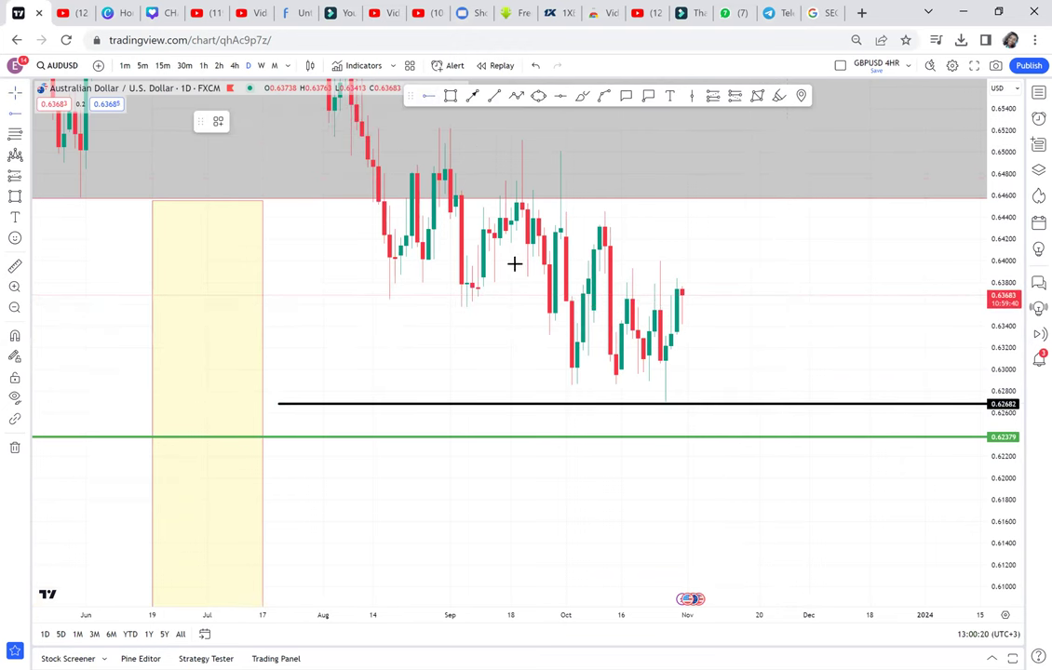
key("alt+j")
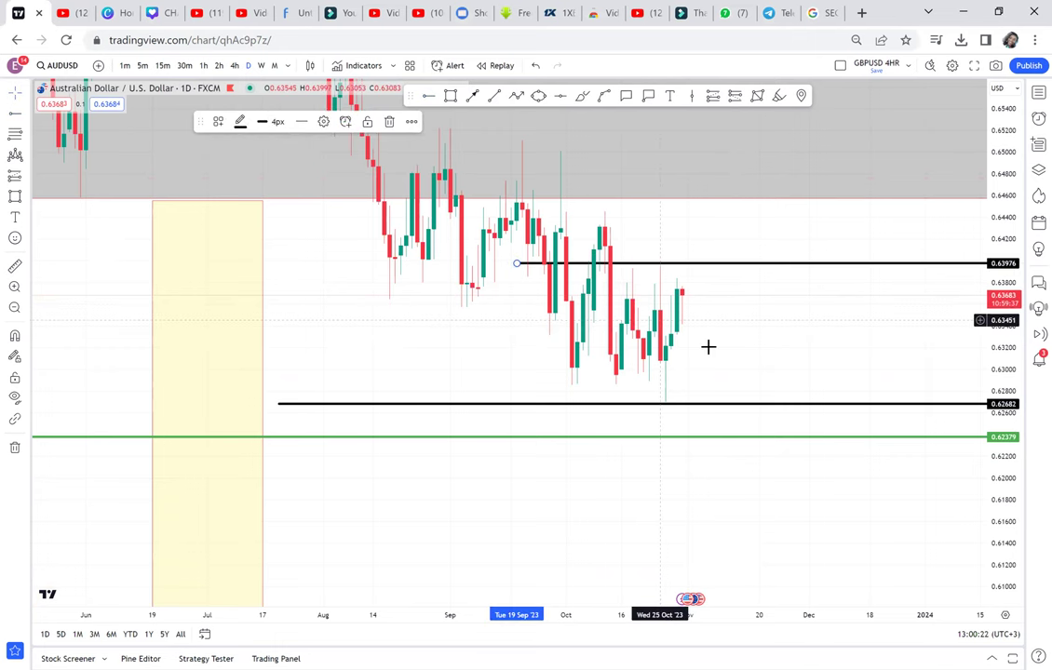
Switch to the 4-hour timeframe and examine the recent price swings between the two black horizontal rays
scroll(651, 371, "down", 1)
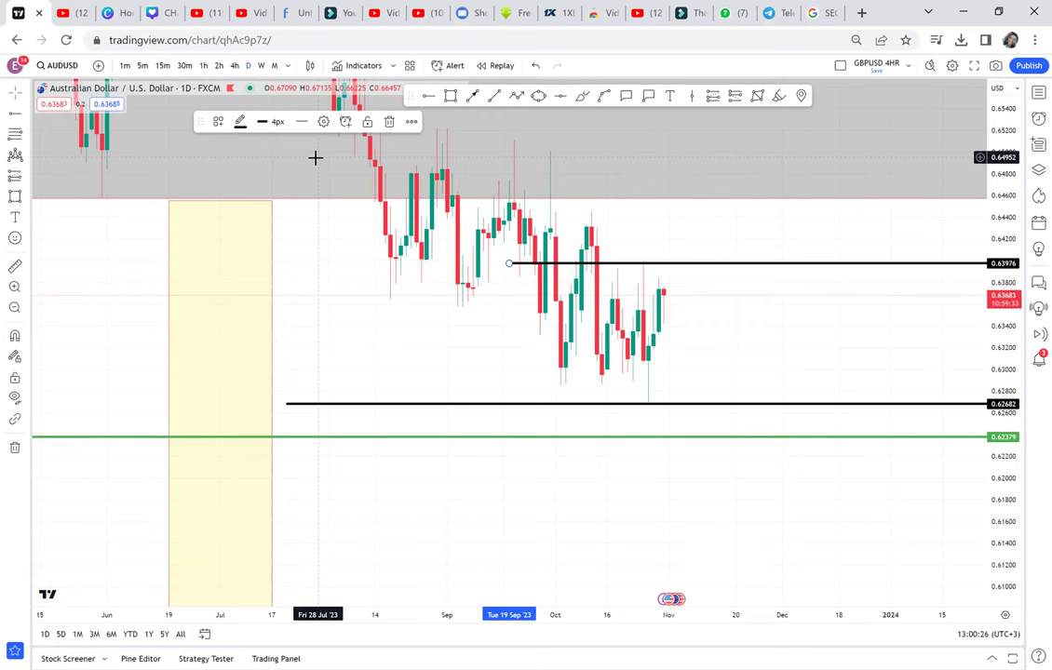
left_click(235, 65)
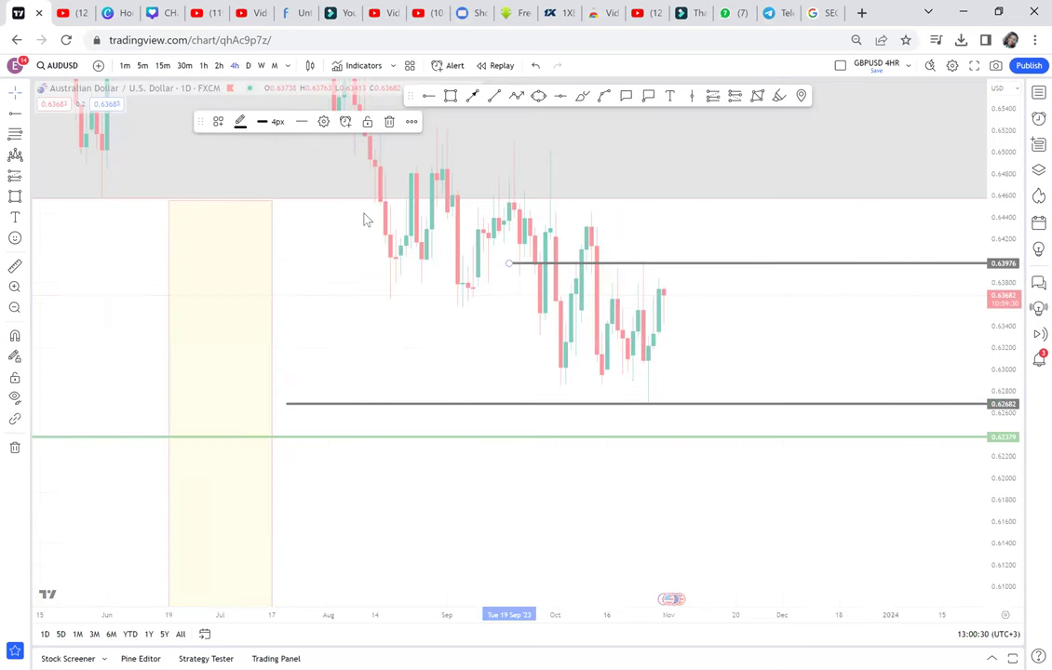
scroll(562, 272, "down", 1)
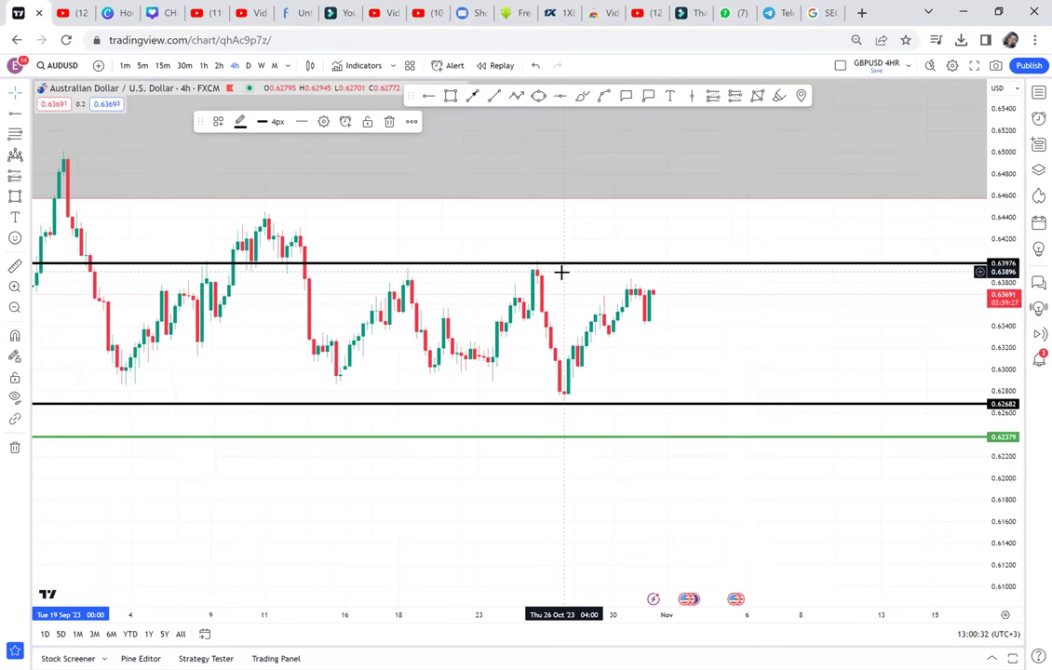
scroll(561, 272, "up", 1)
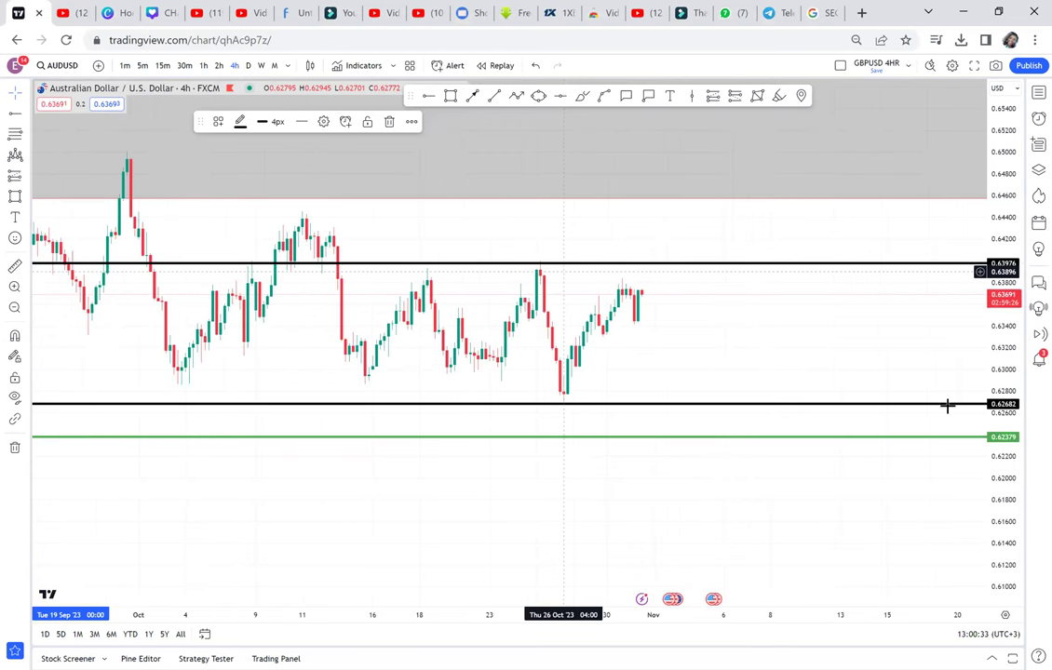
scroll(946, 404, "up", 1)
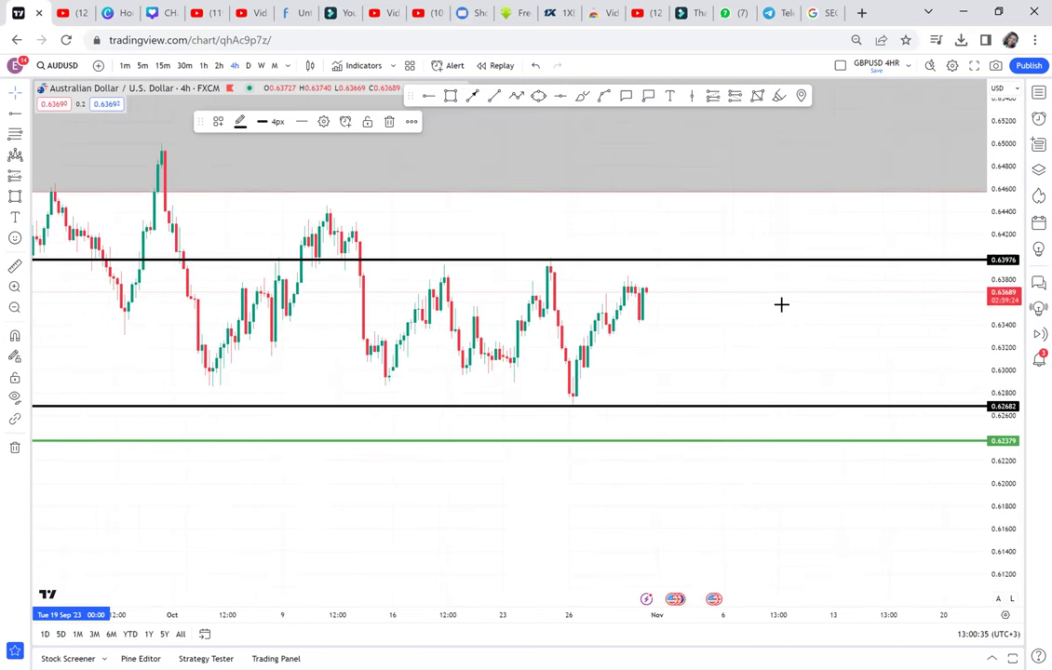
left_click(781, 304)
left_click_drag(782, 304, 883, 391)
scroll(882, 391, "down", 1)
left_click_drag(1004, 511, 984, 385)
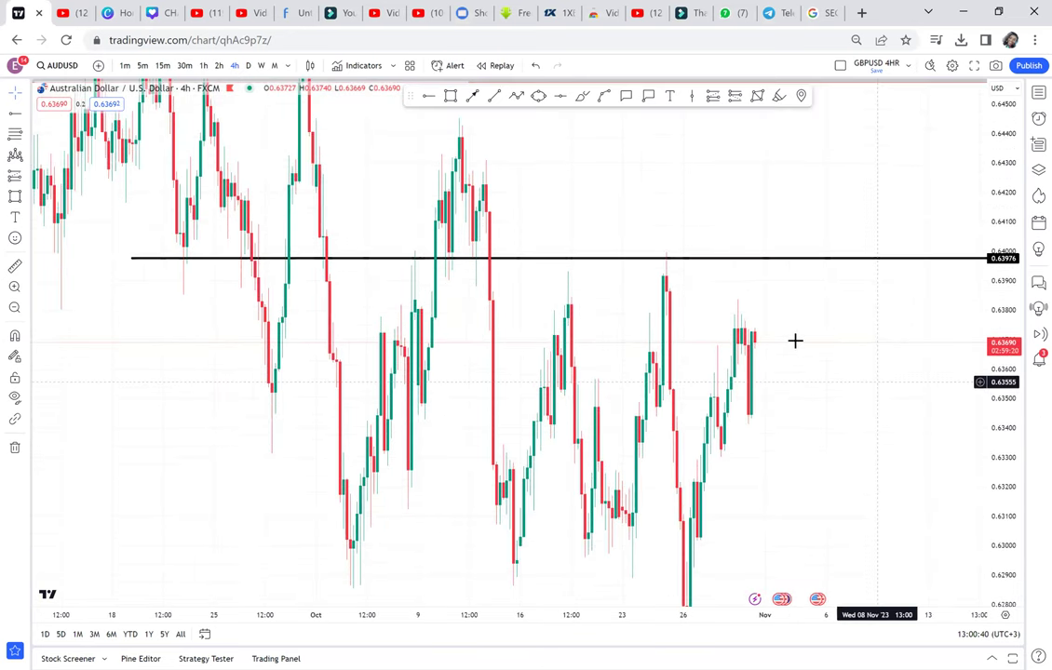
left_click_drag(864, 376, 795, 341)
scroll(795, 341, "up", 1)
scroll(795, 340, "up", 1)
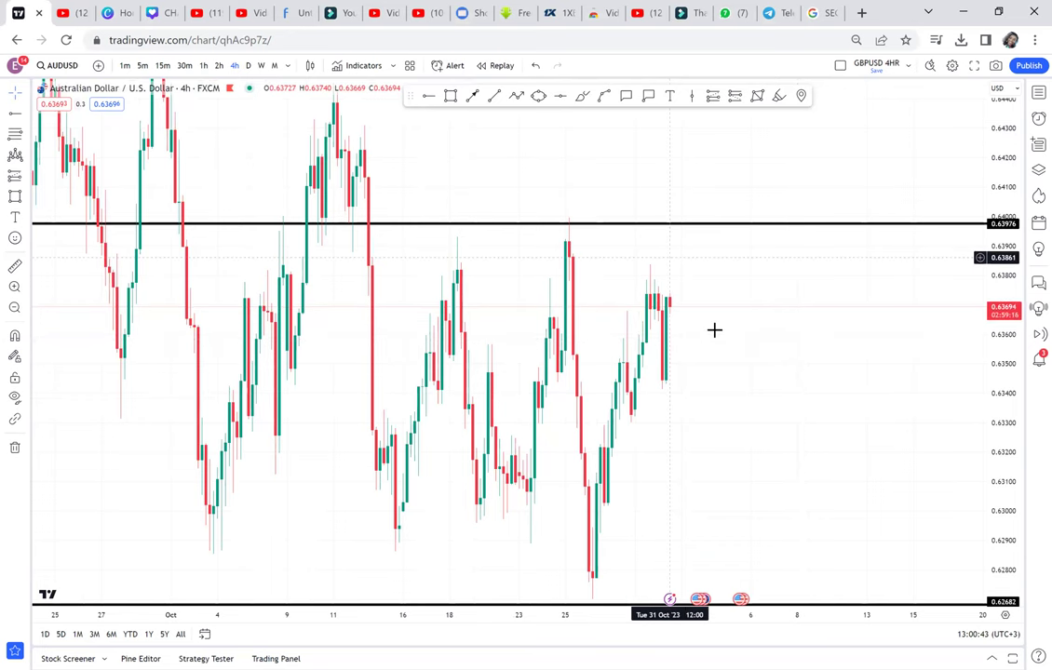
Draw a rectangle zone over the mid-October highs between about 0.6431 and 0.6422, from 10 Oct to 10 Nov 2023
scroll(714, 330, "up", 1)
left_click_drag(712, 316, 725, 355)
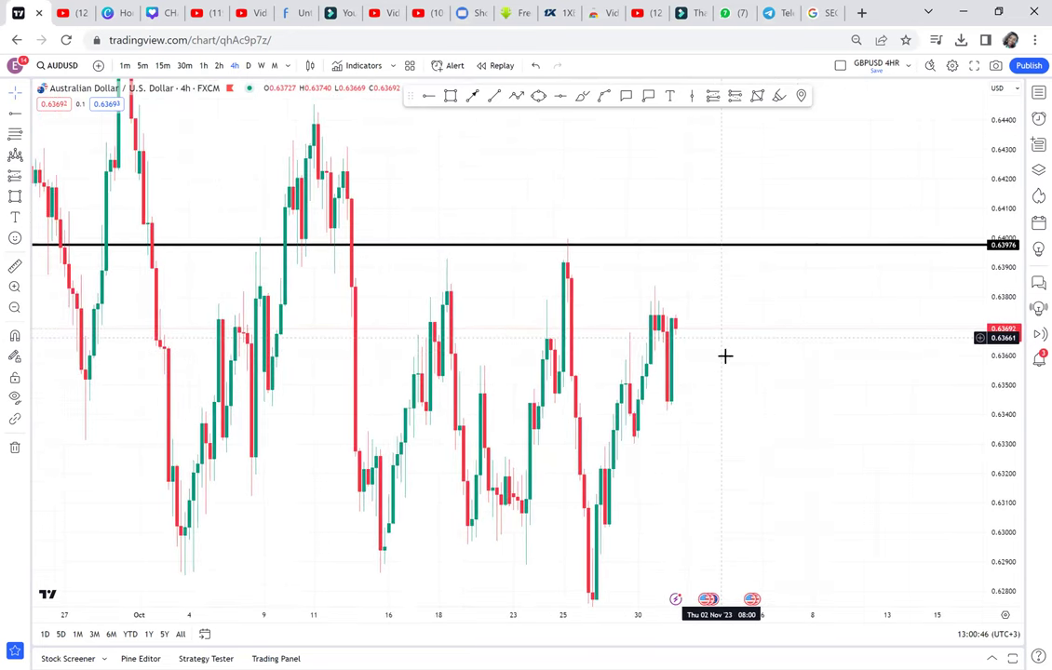
left_click(450, 95)
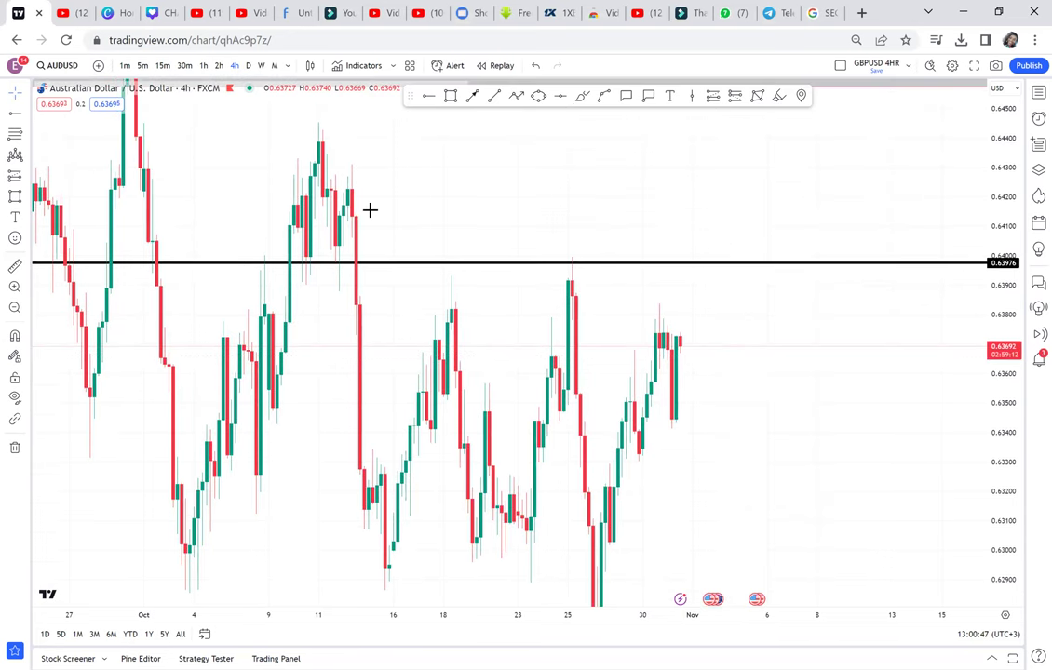
left_click(299, 165)
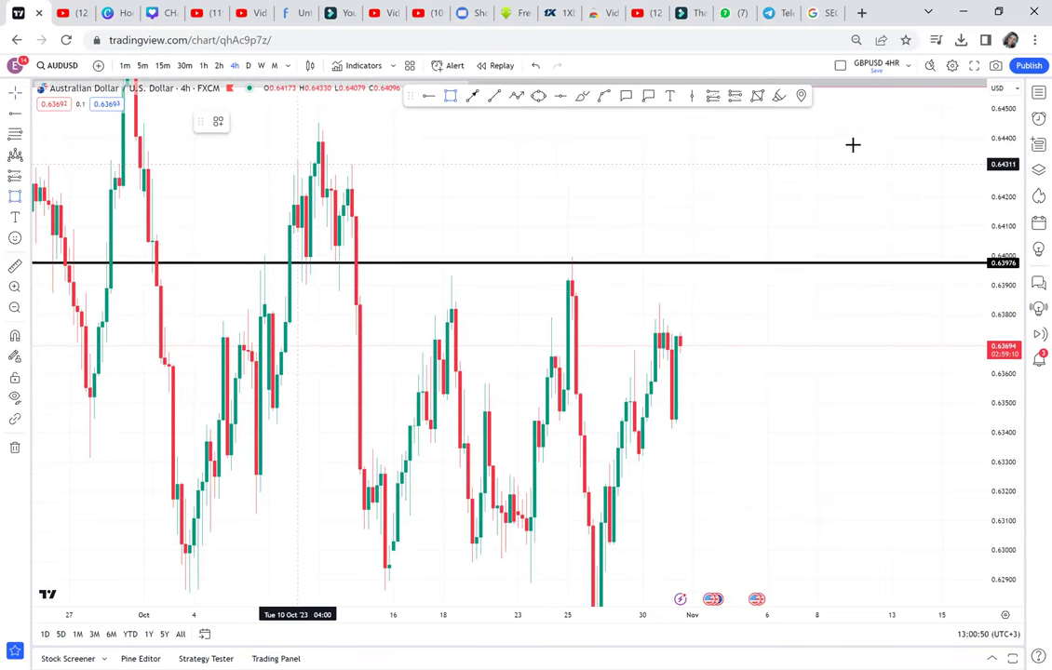
left_click_drag(886, 187, 887, 190)
Draw an ellipse around the 11–13 Oct candles where price meets the start of the new rectangle zone
left_click(539, 96)
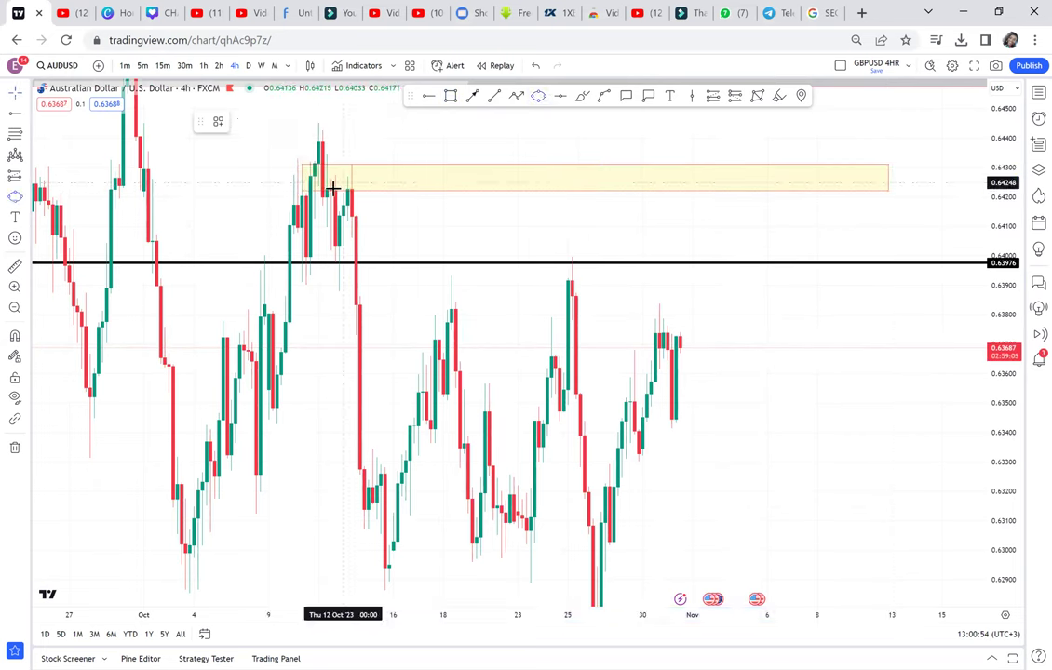
left_click(385, 154)
left_click(390, 185)
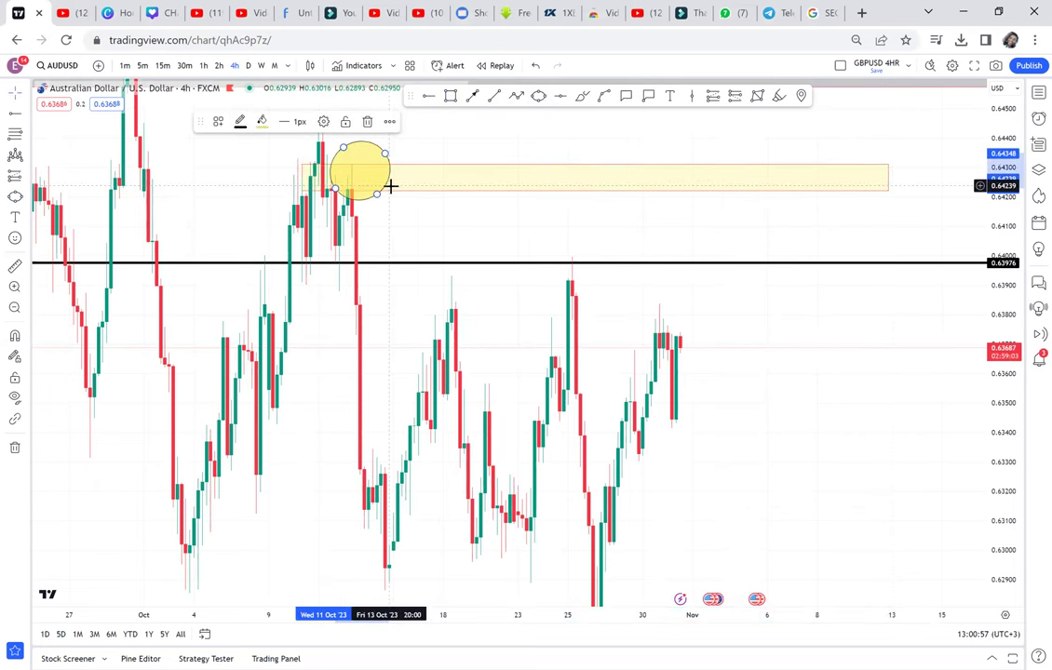
Change the new rectangle zone's fill colour to black
left_click(452, 197)
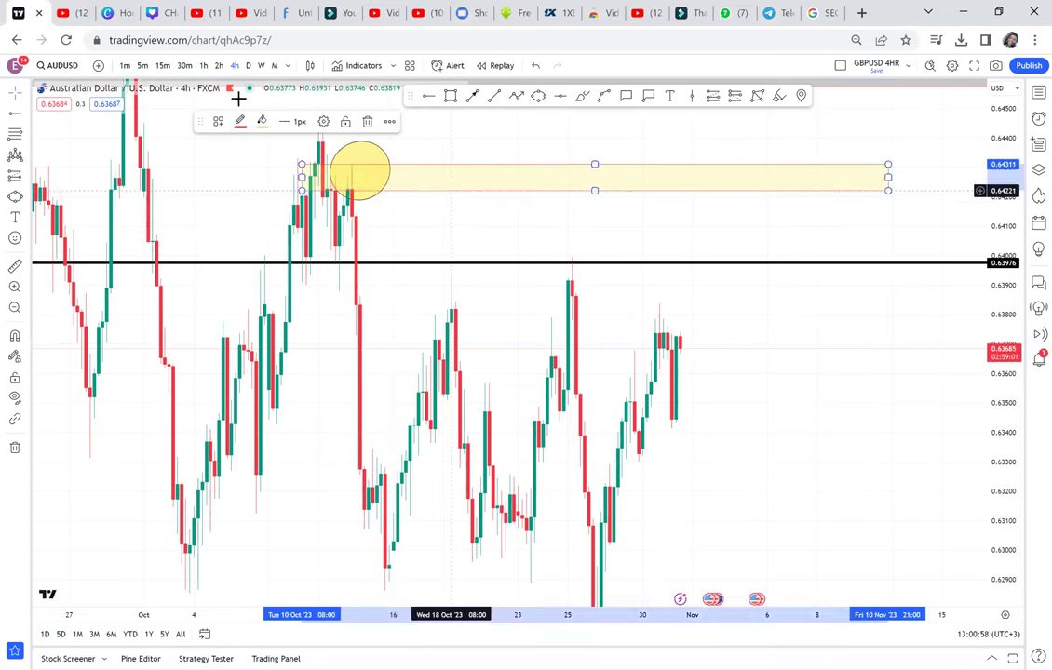
left_click(261, 122)
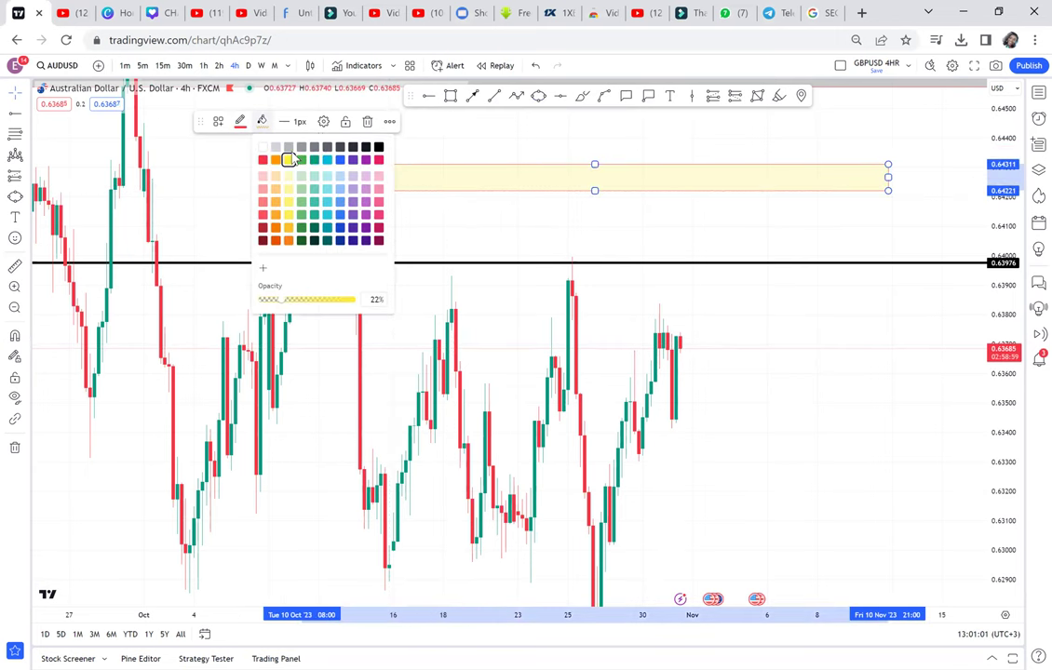
left_click(378, 148)
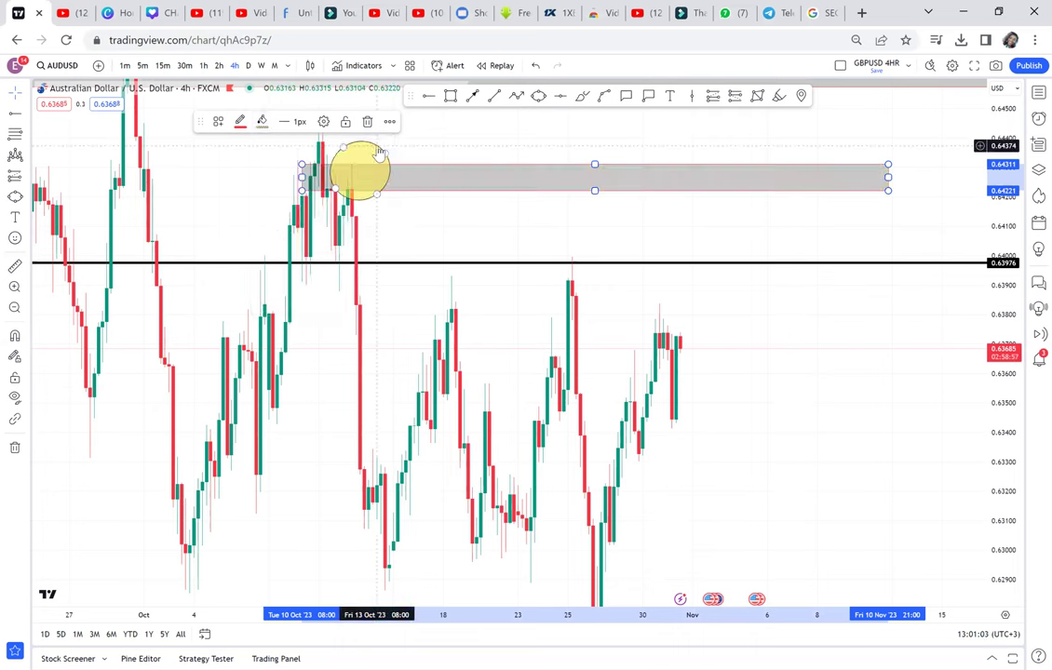
Switch to the daily timeframe and widen the yellow ellipse around the mid-October swing high at the zone's start
left_click(248, 66)
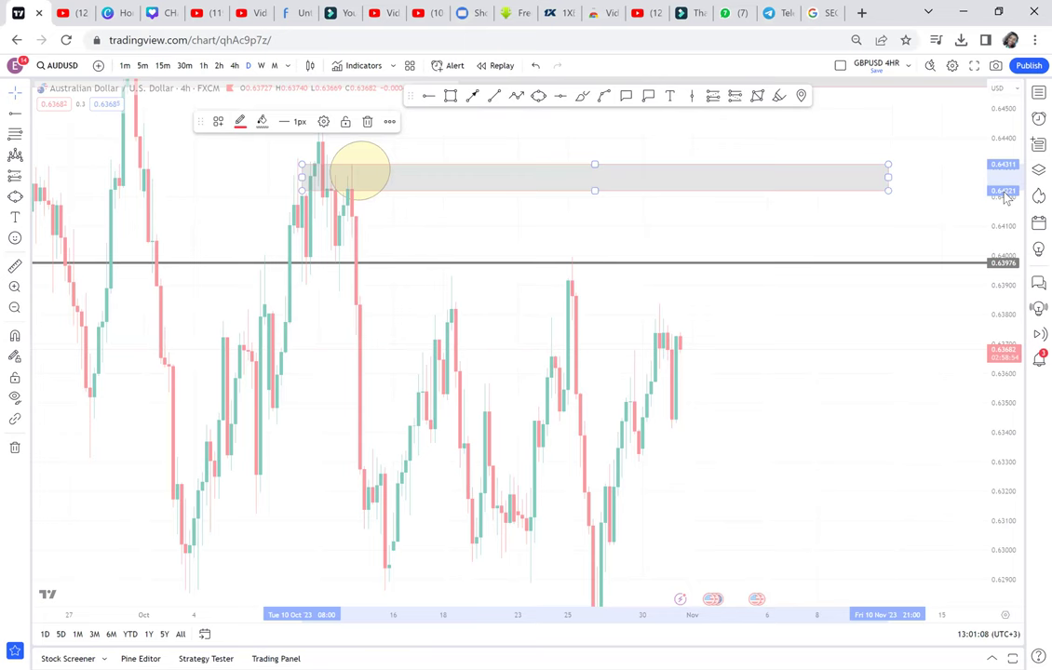
type("1D")
key("Return")
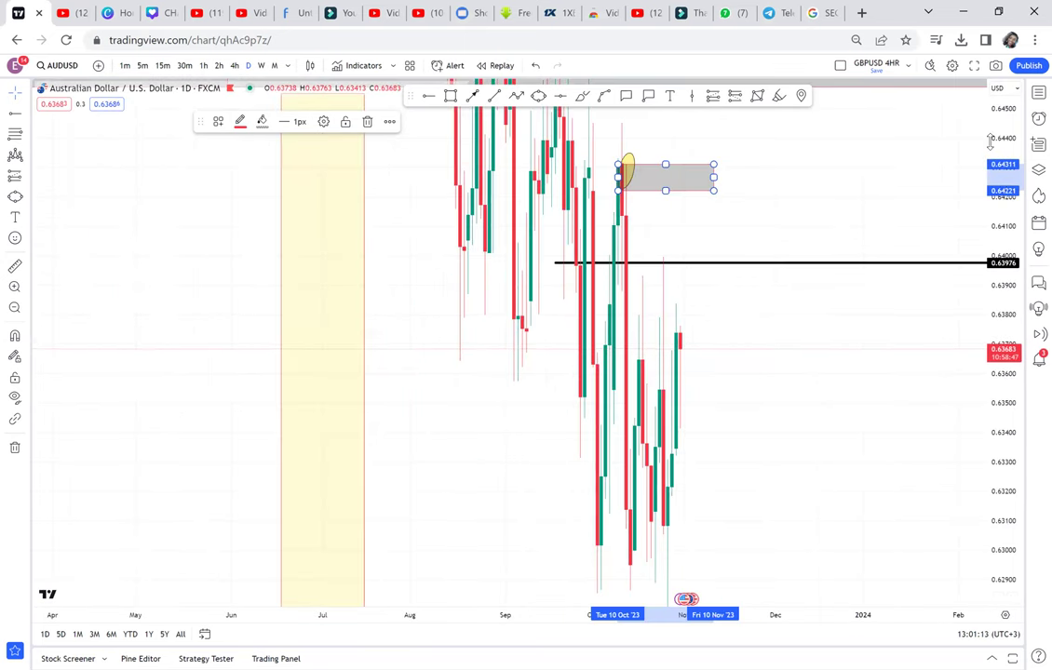
left_click(892, 199)
scroll(891, 199, "up", 5)
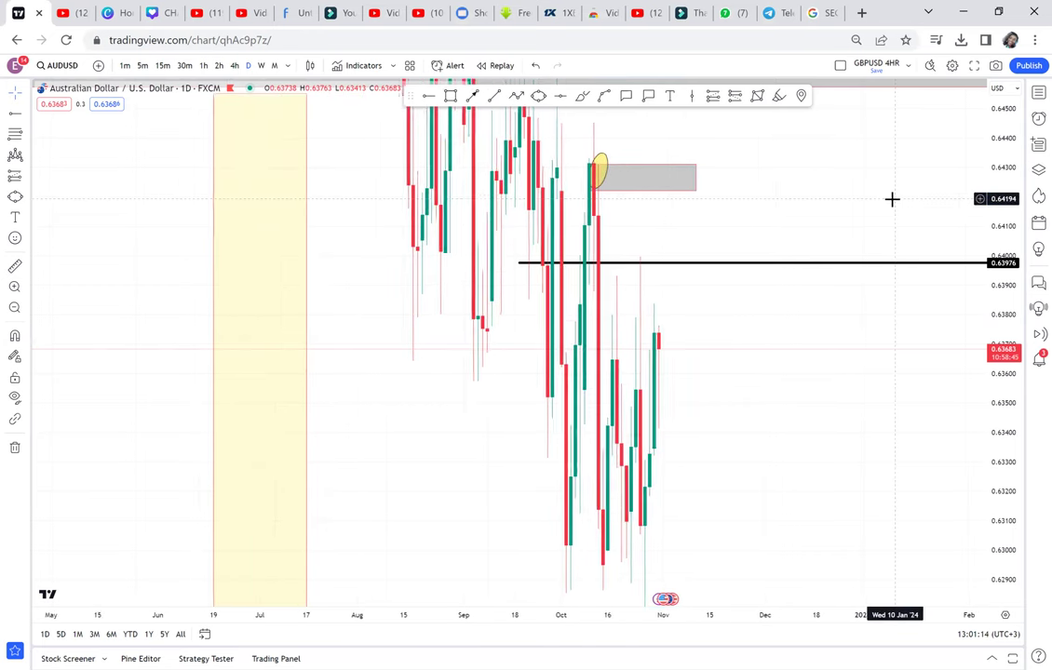
scroll(892, 199, "up", 2)
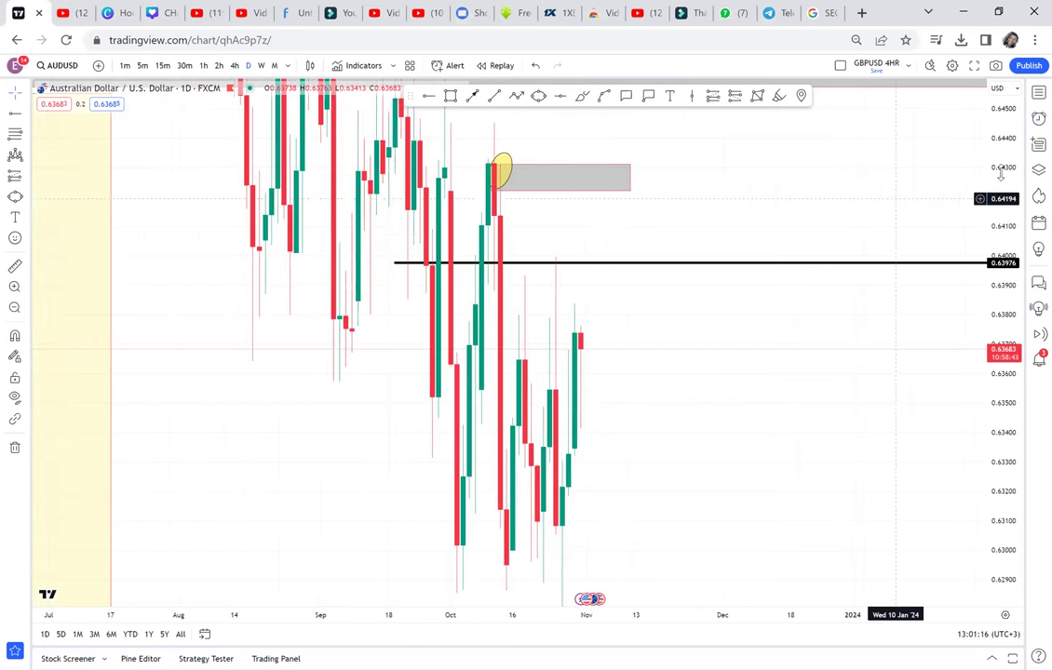
left_click_drag(1000, 176, 998, 293)
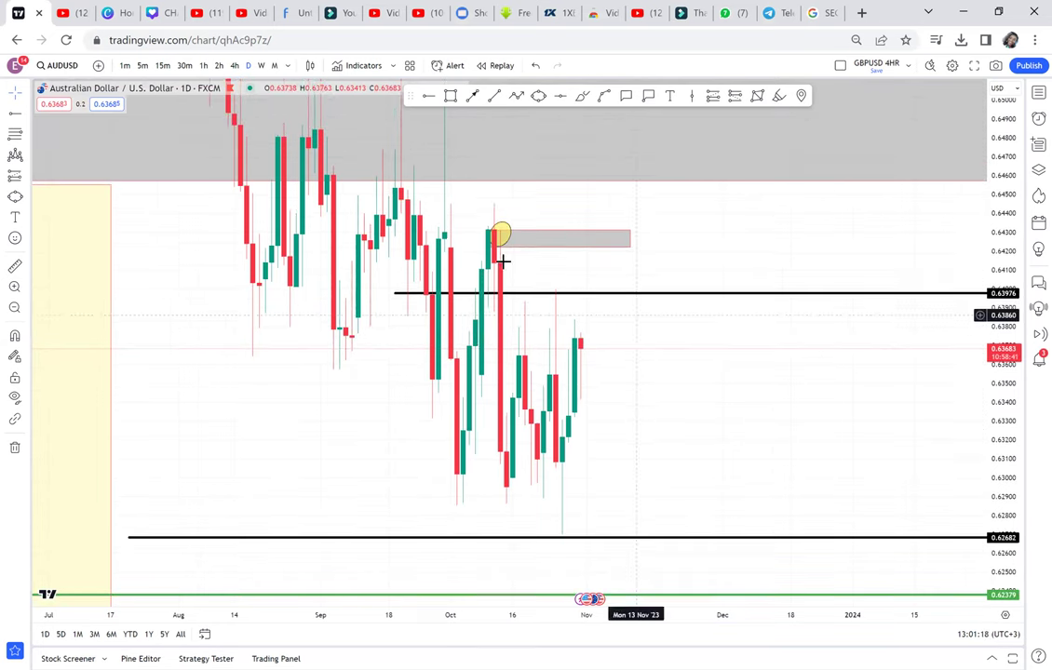
left_click_drag(489, 228, 482, 225)
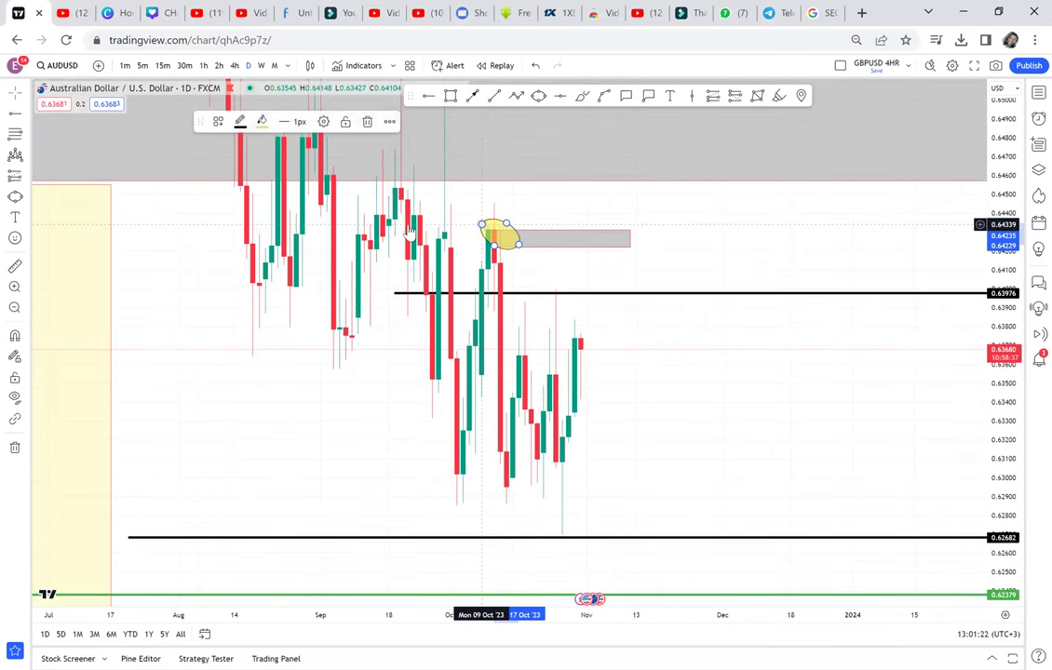
Compare the new zone with price on the weekly, daily and 4-hour timeframes, finishing on the 4-hour chart
left_click(264, 65)
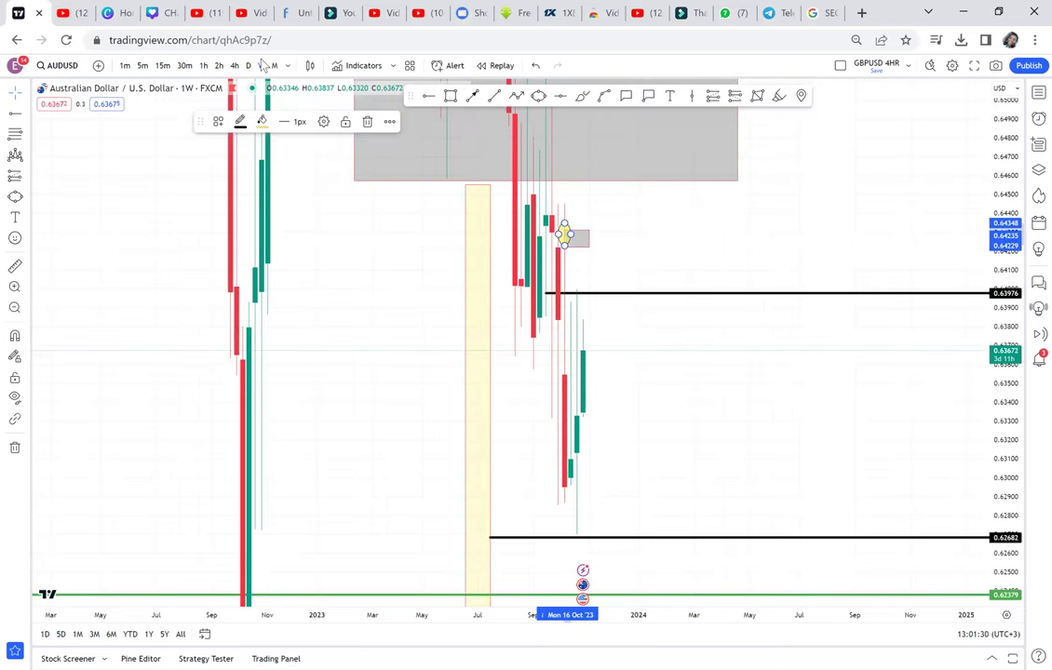
left_click(700, 259)
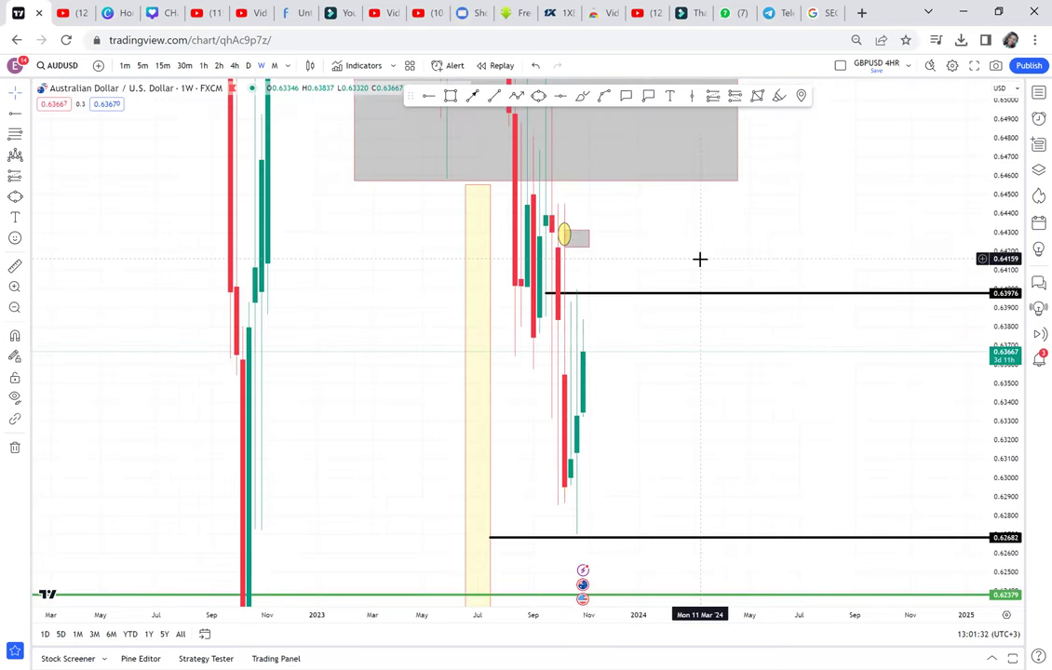
left_click(246, 66)
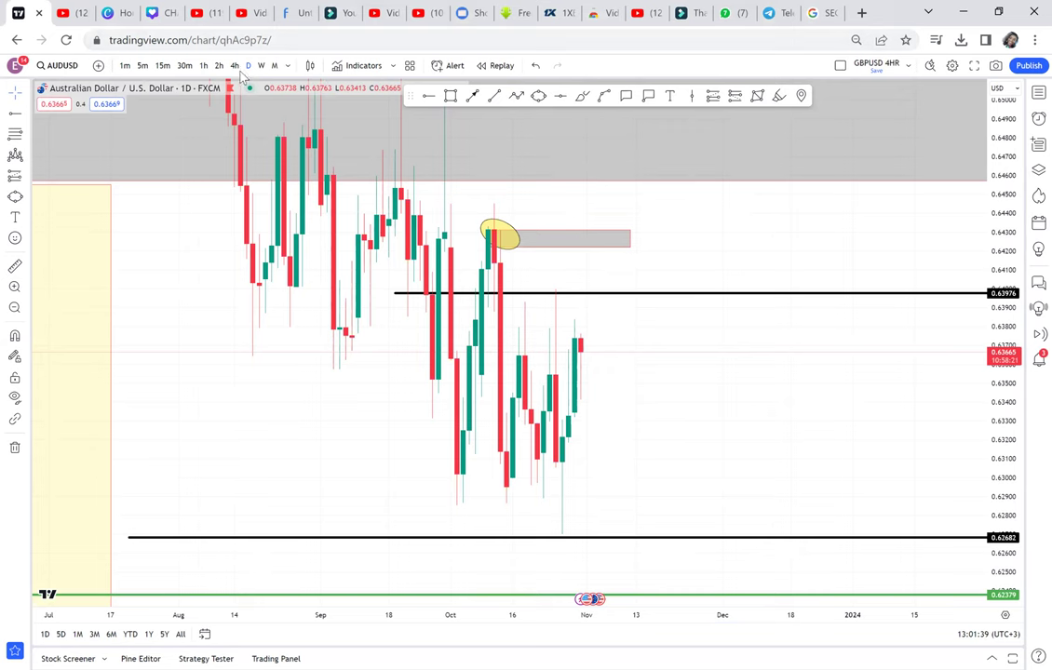
left_click(234, 65)
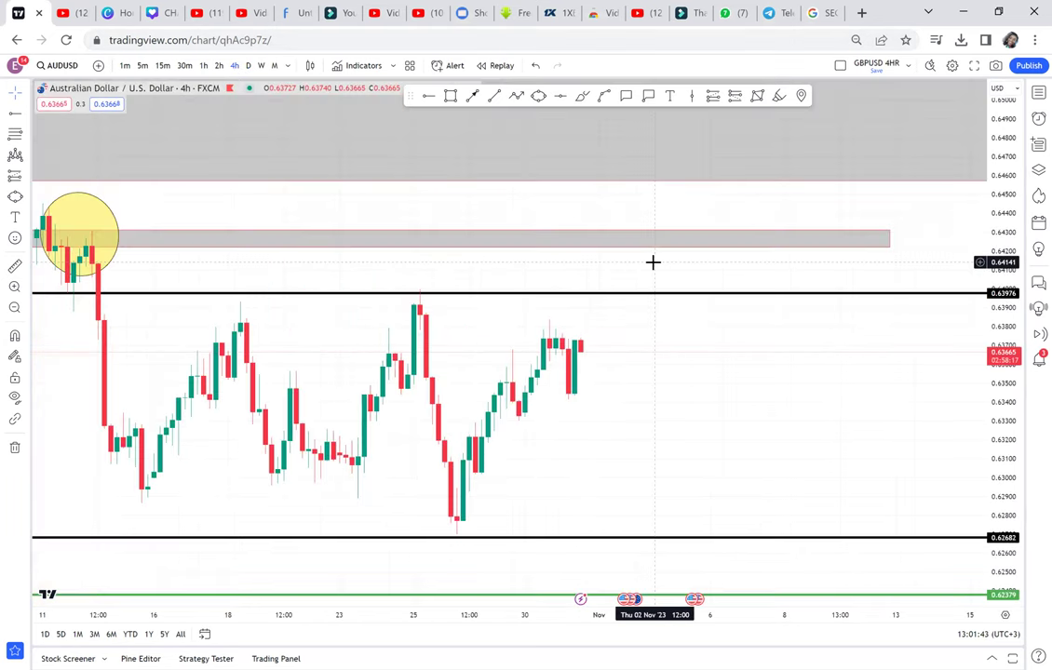
scroll(653, 262, "down", 1)
scroll(652, 262, "down", 4)
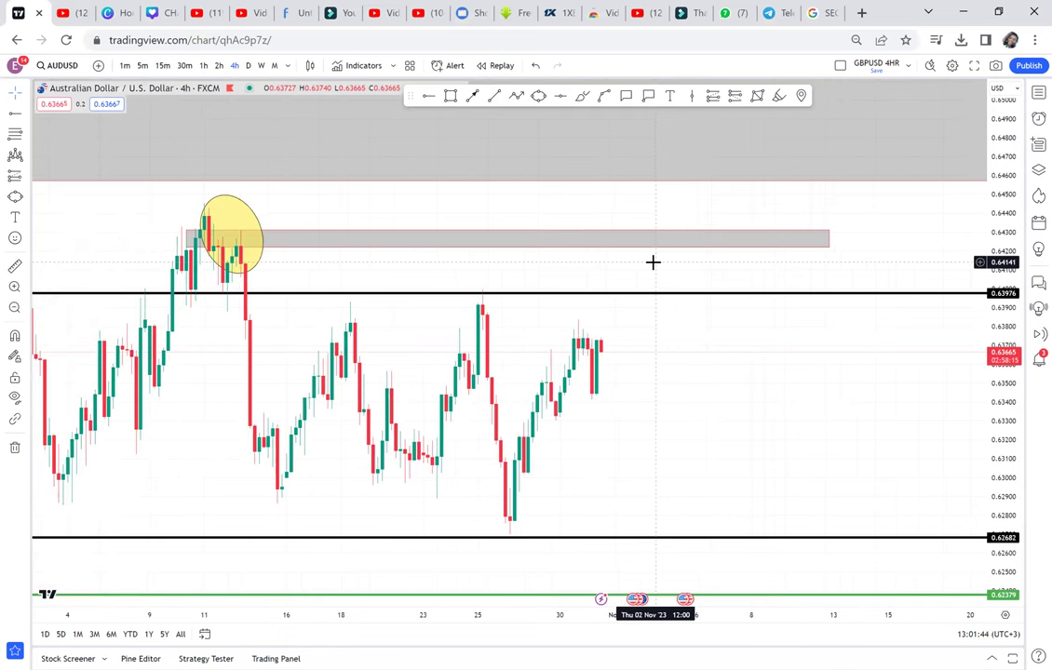
scroll(652, 262, "down", 1)
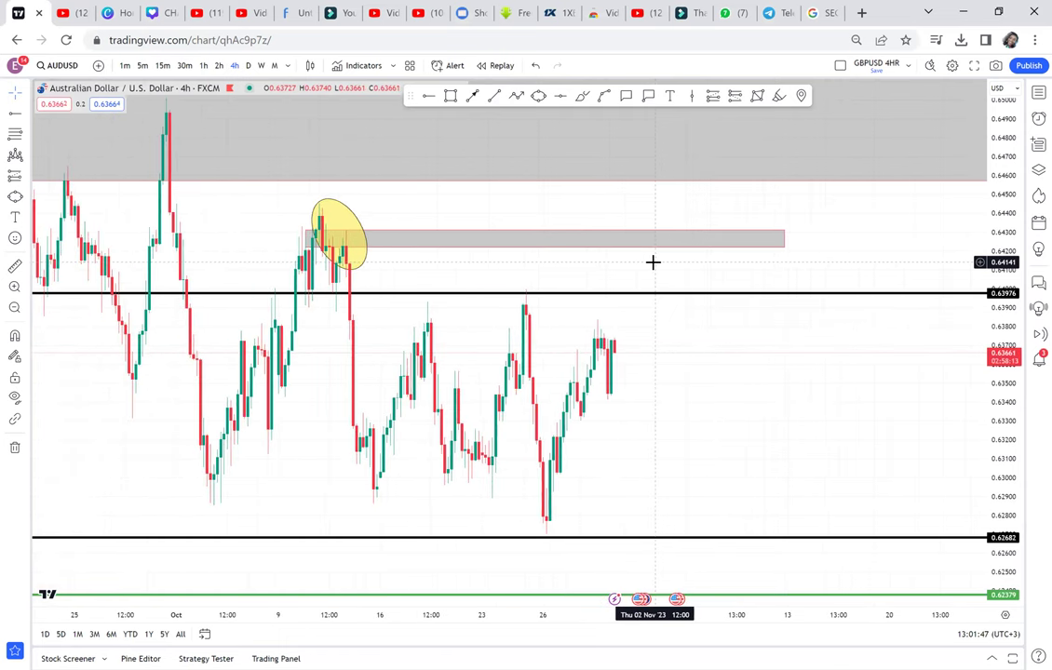